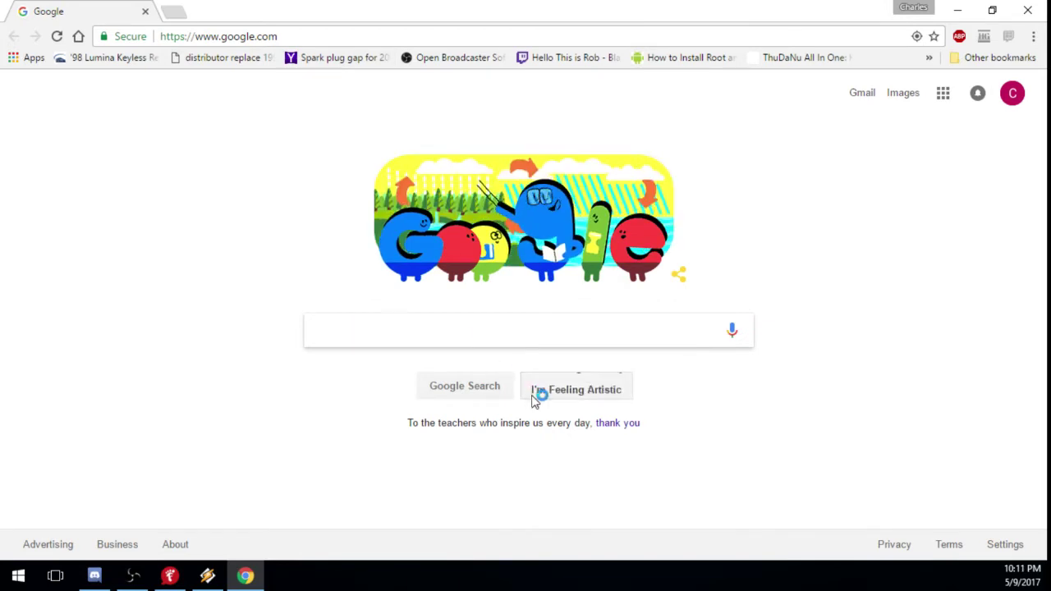
Enter 'fussbot' in the Google search box.
{"action": "type", "text": "fuss"}
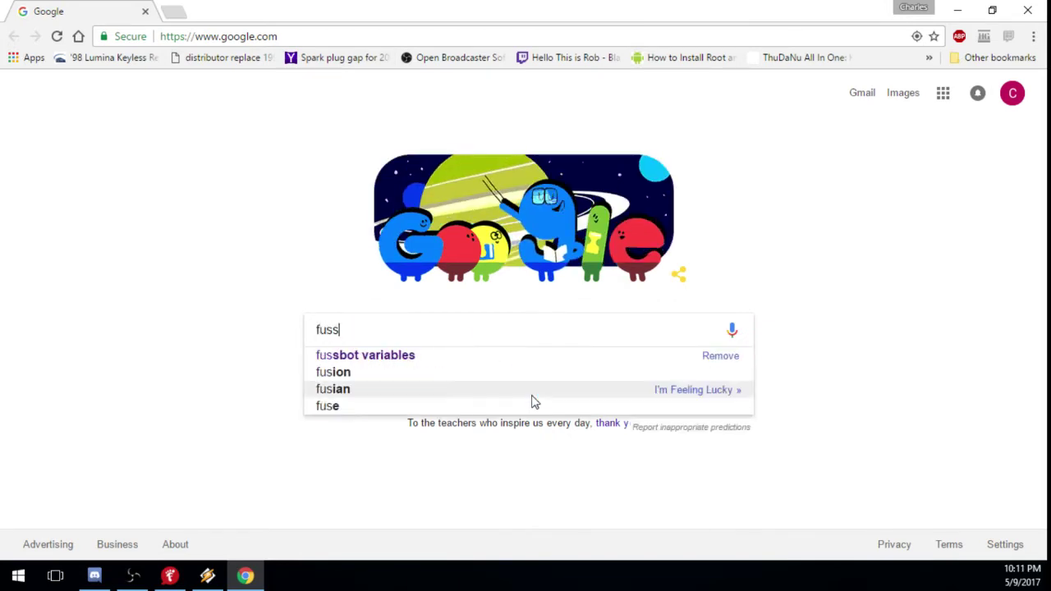
{"action": "type", "text": "bot"}
Search Google for 'fussbot' and open the official fussbot.io result.
{"action": "key", "text": "Return"}
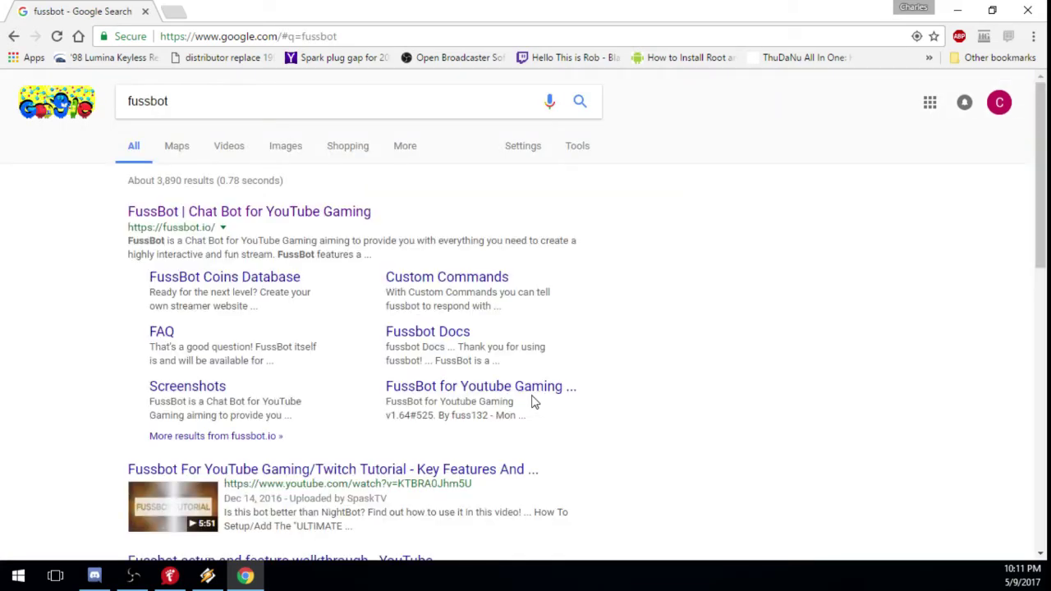
{"action": "left_click_drag", "start_coordinate": [125, 179], "coordinate": [358, 183]}
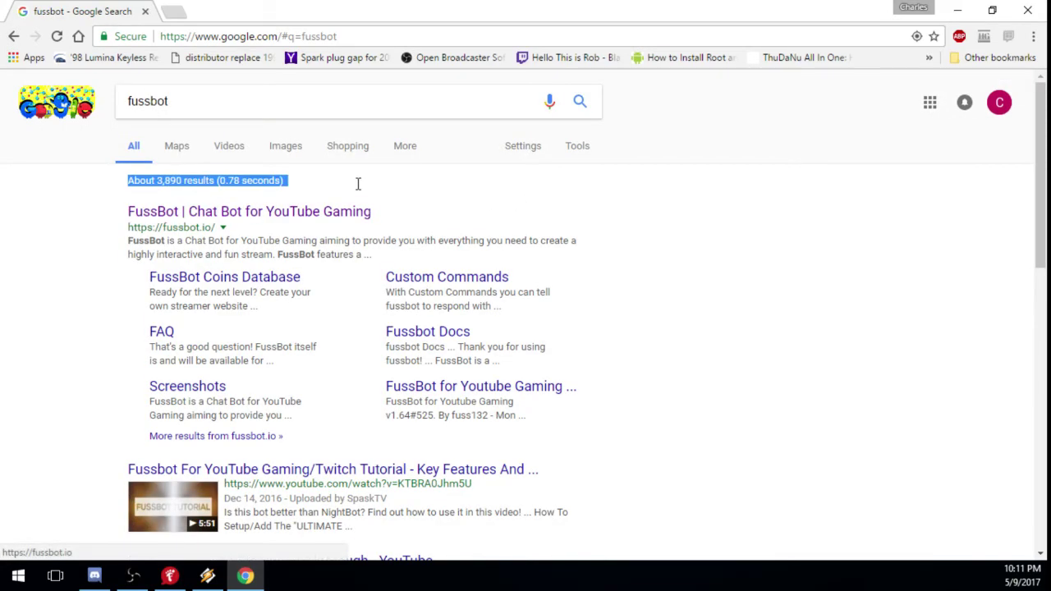
{"action": "triple_click", "coordinate": [399, 214]}
{"action": "left_click", "coordinate": [65, 292]}
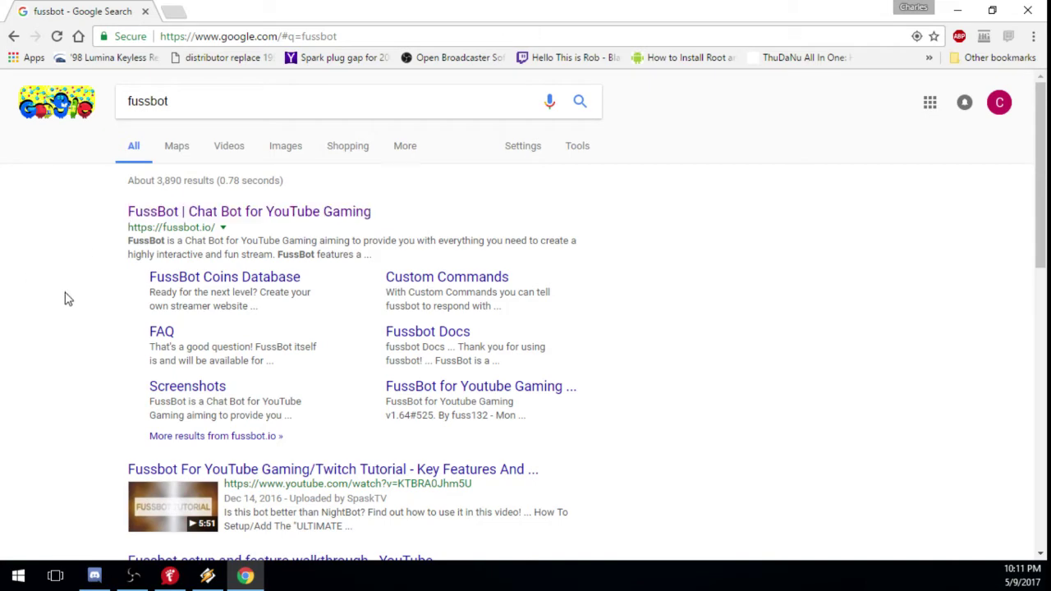
{"action": "left_click", "coordinate": [274, 216]}
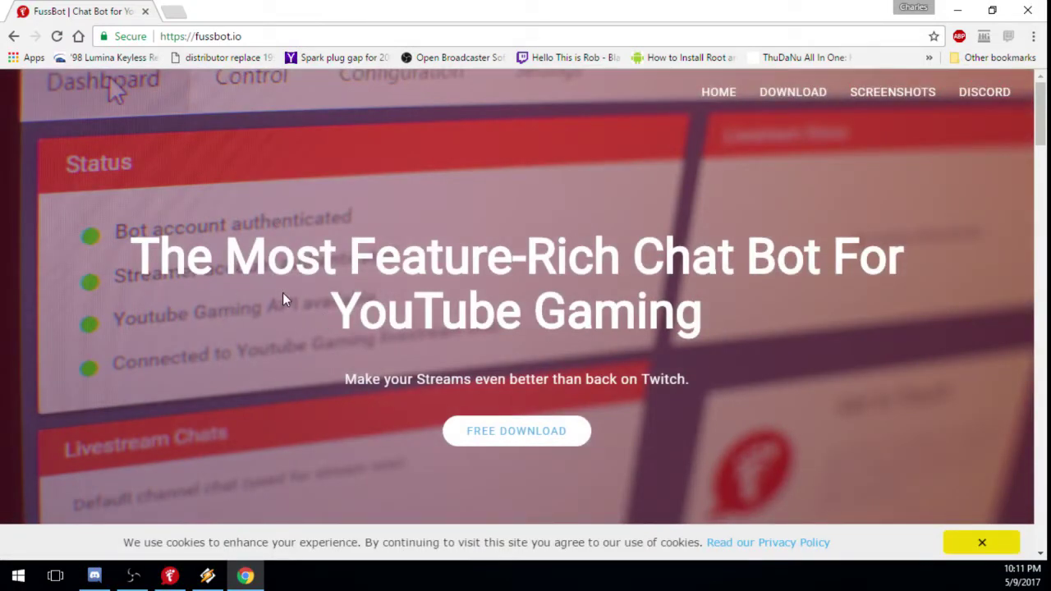
Go to the FussBot download page and bring up the Visual C++ requirement link's menu.
{"action": "left_click", "coordinate": [517, 433]}
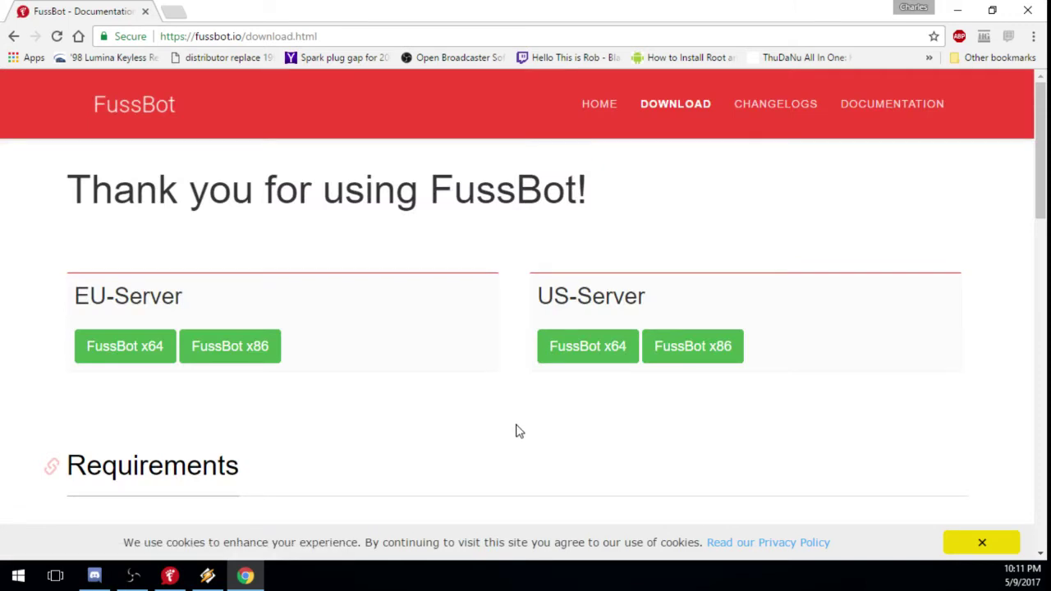
{"action": "scroll", "coordinate": [518, 429], "scroll_direction": "down", "scroll_amount": 1}
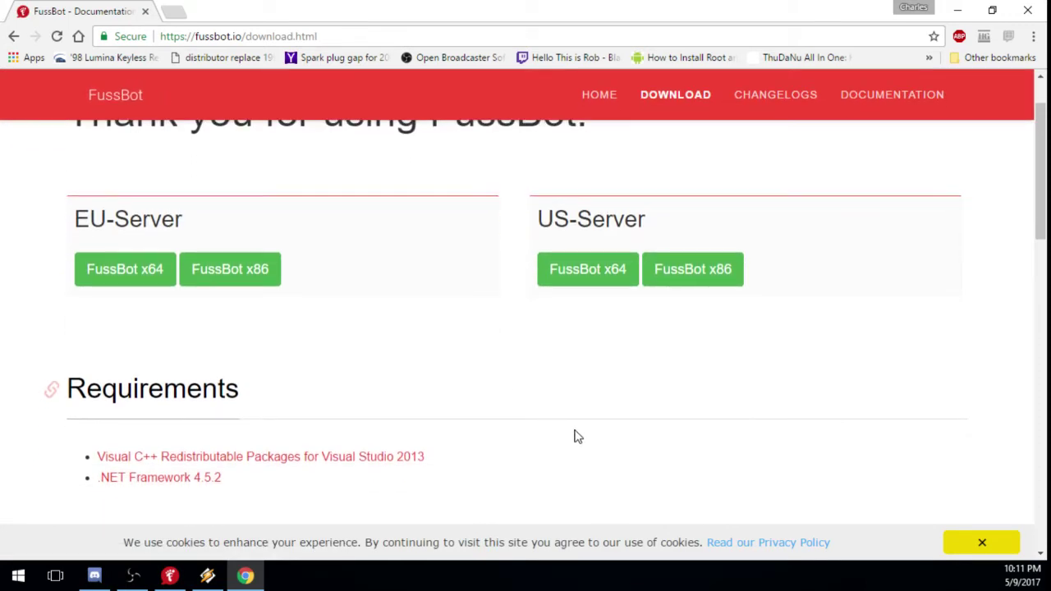
{"action": "mouse_move", "coordinate": [1041, 195]}
{"action": "left_mouse_down"}
{"action": "mouse_move", "coordinate": [1041, 161]}
{"action": "mouse_move", "coordinate": [1041, 203]}
{"action": "mouse_move", "coordinate": [1038, 192]}
{"action": "left_mouse_up"}
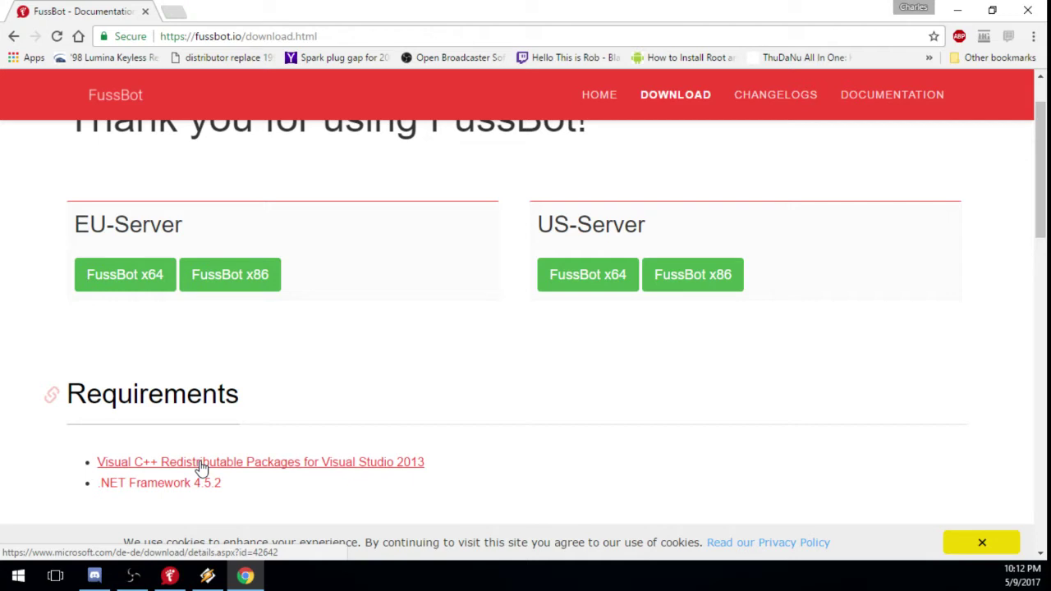
{"action": "right_click", "coordinate": [202, 467]}
Open the .NET Framework 4.5.2 requirement in a new tab, choose English, then close it.
{"action": "left_click", "coordinate": [272, 343]}
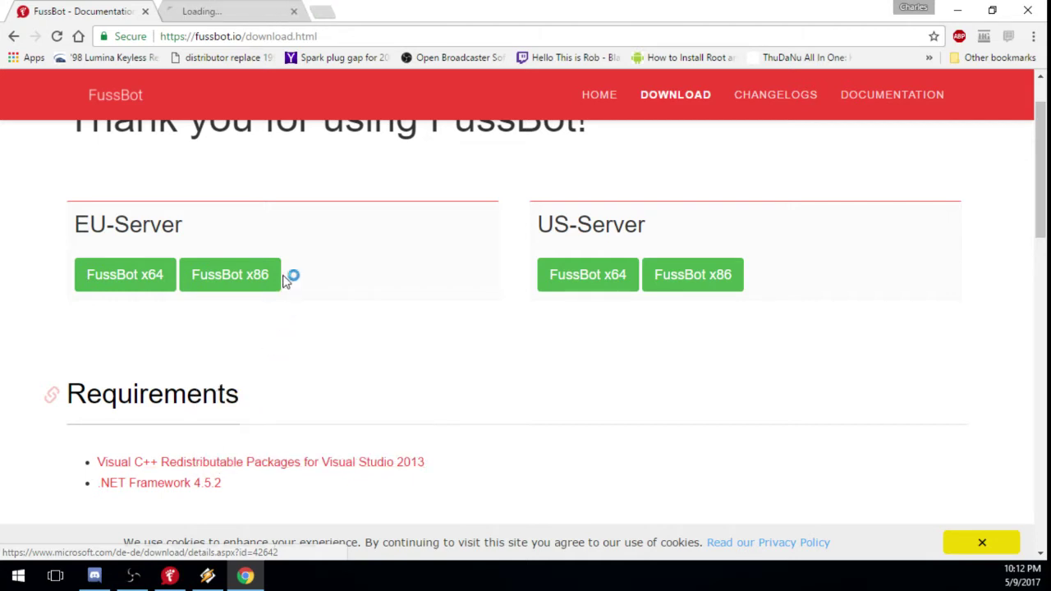
{"action": "left_click", "coordinate": [220, 11]}
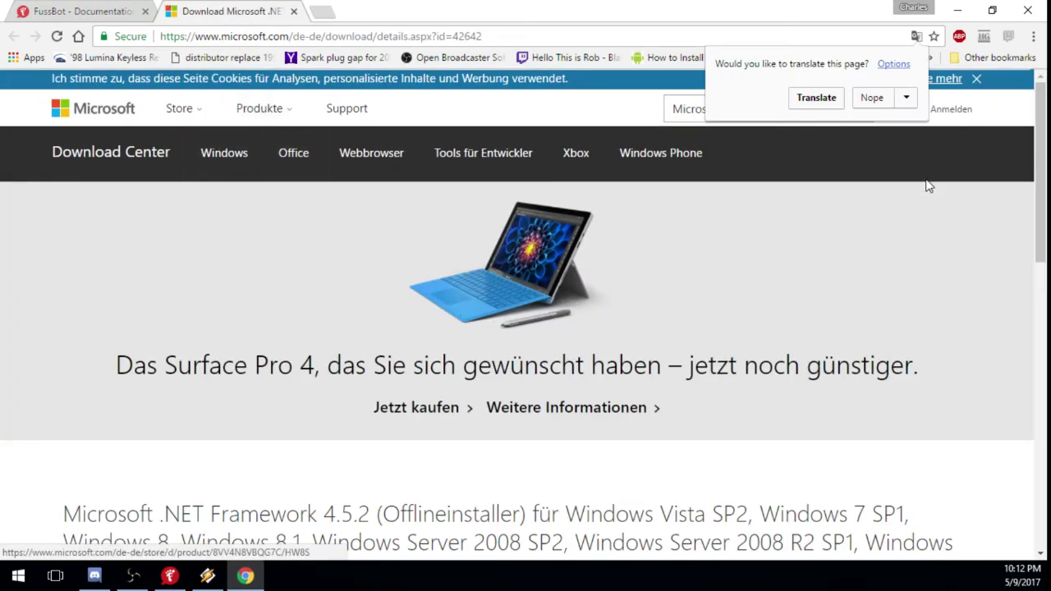
{"action": "scroll", "coordinate": [1045, 157], "scroll_direction": "down", "scroll_amount": 3}
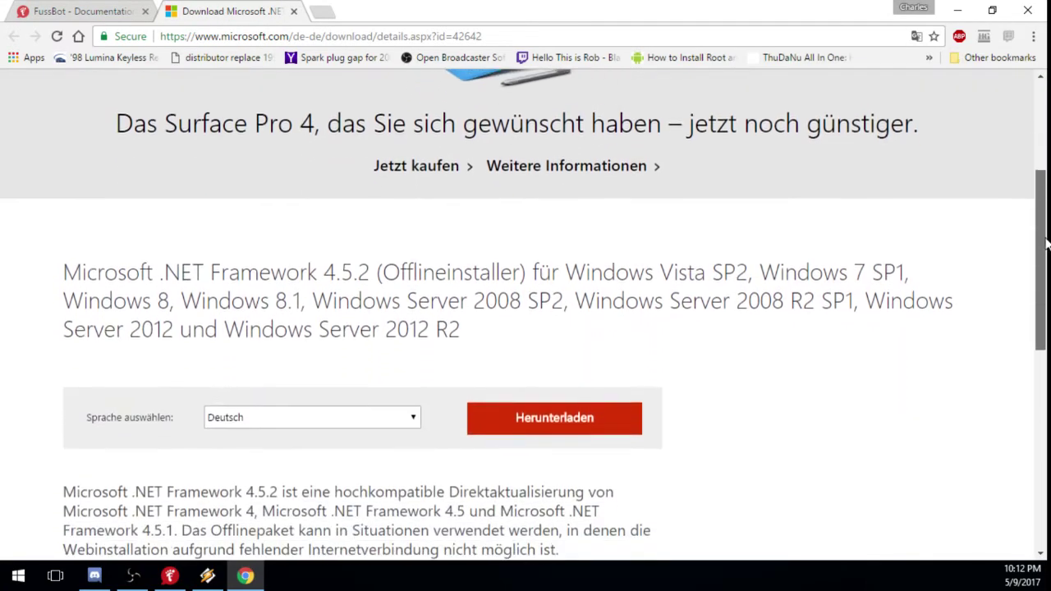
{"action": "left_click", "coordinate": [411, 412]}
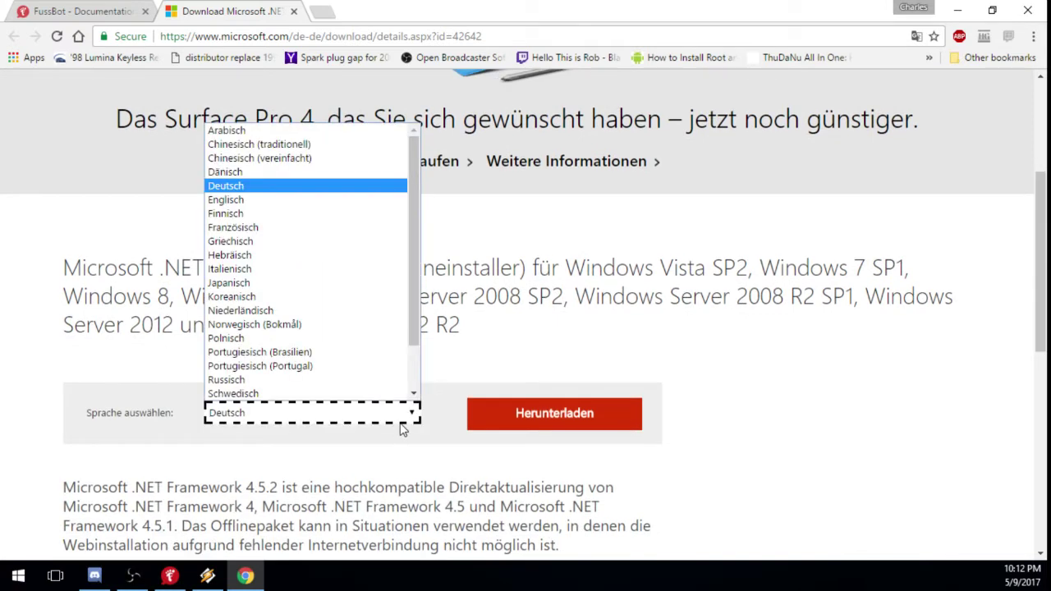
{"action": "left_click", "coordinate": [226, 200]}
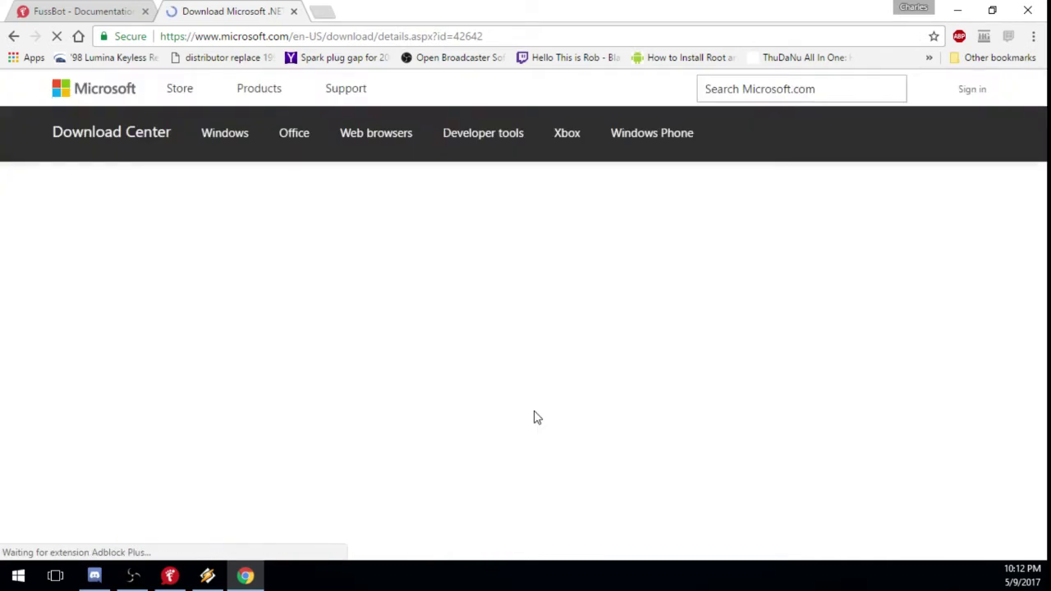
{"action": "scroll", "coordinate": [504, 408], "scroll_direction": "down", "scroll_amount": 2}
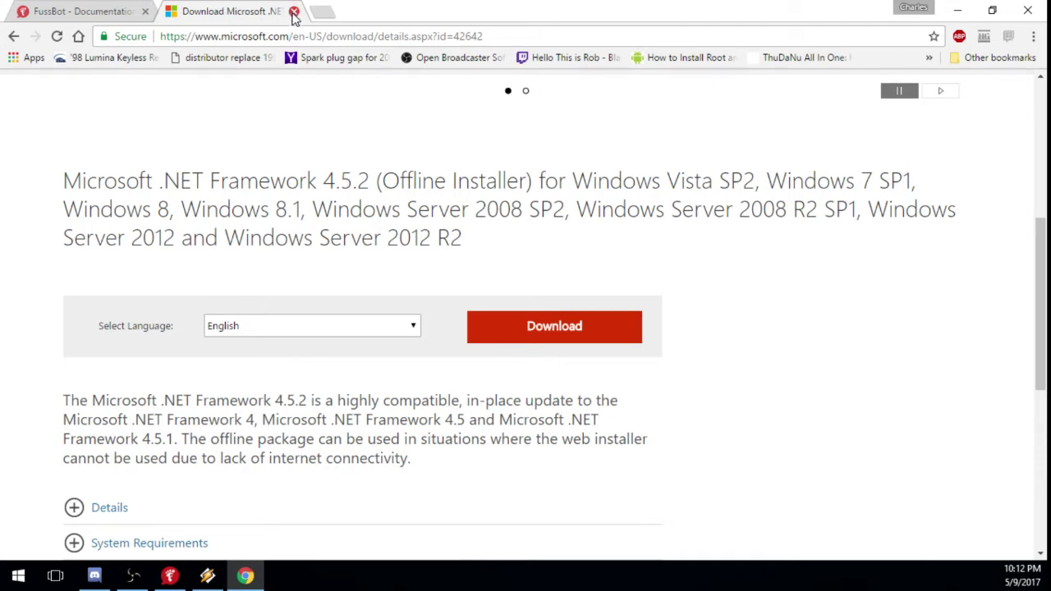
{"action": "left_click", "coordinate": [293, 11]}
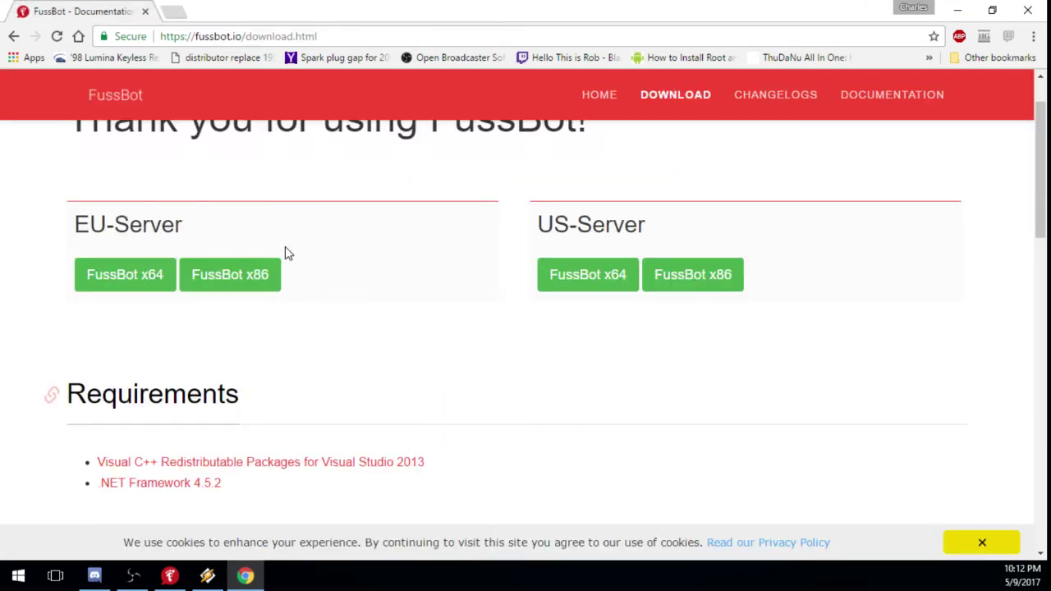
{"action": "scroll", "coordinate": [345, 325], "scroll_direction": "up", "scroll_amount": 1}
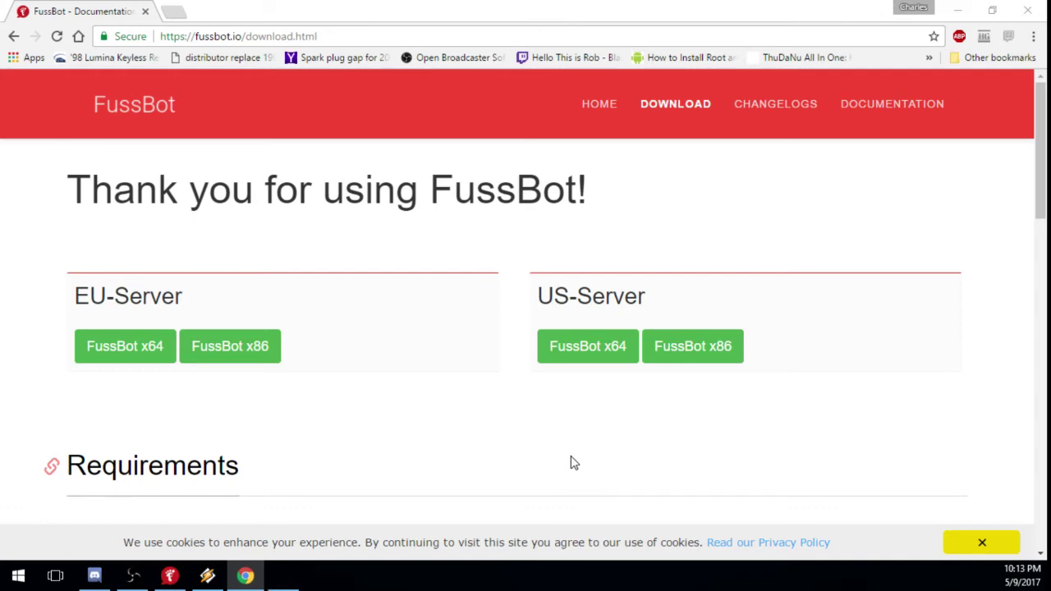
{"action": "key", "text": "super+Pause"}
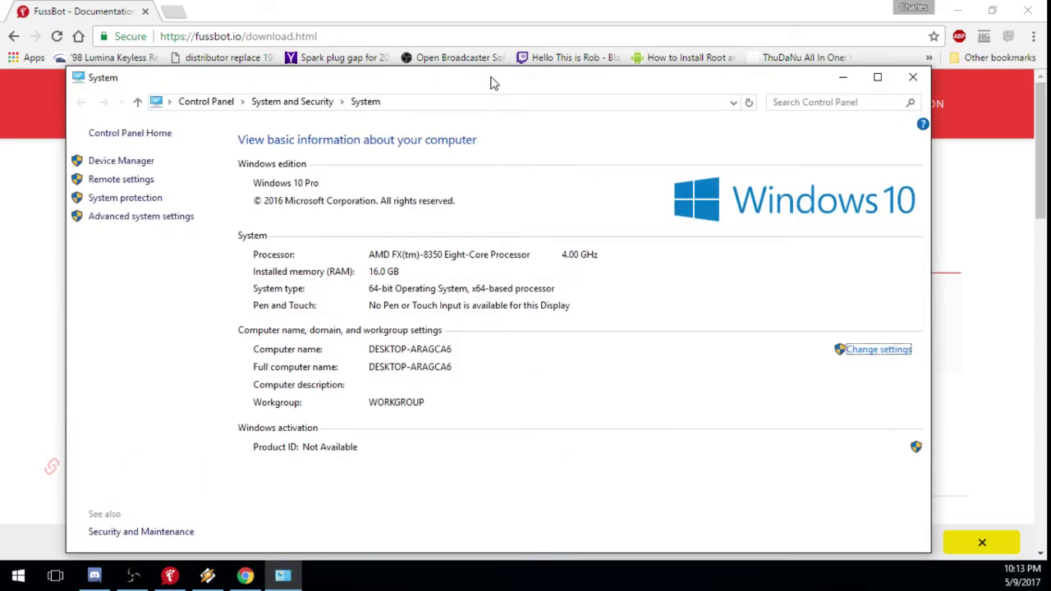
Check the System window's system type for 64-bit Windows, then close it.
{"action": "left_click_drag", "start_coordinate": [492, 75], "coordinate": [493, 216]}
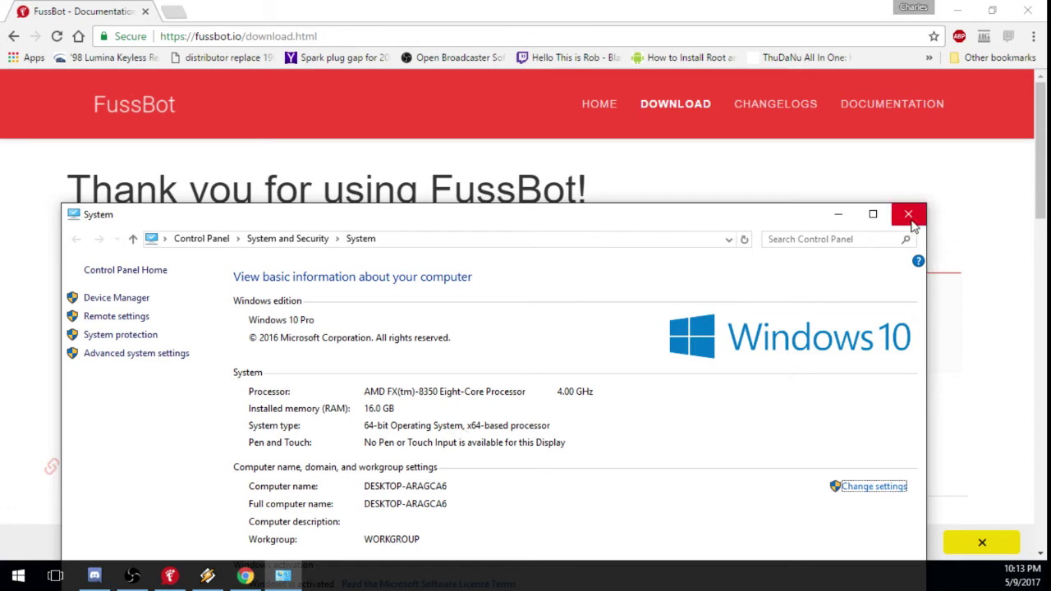
{"action": "left_click_drag", "start_coordinate": [807, 223], "coordinate": [800, 212]}
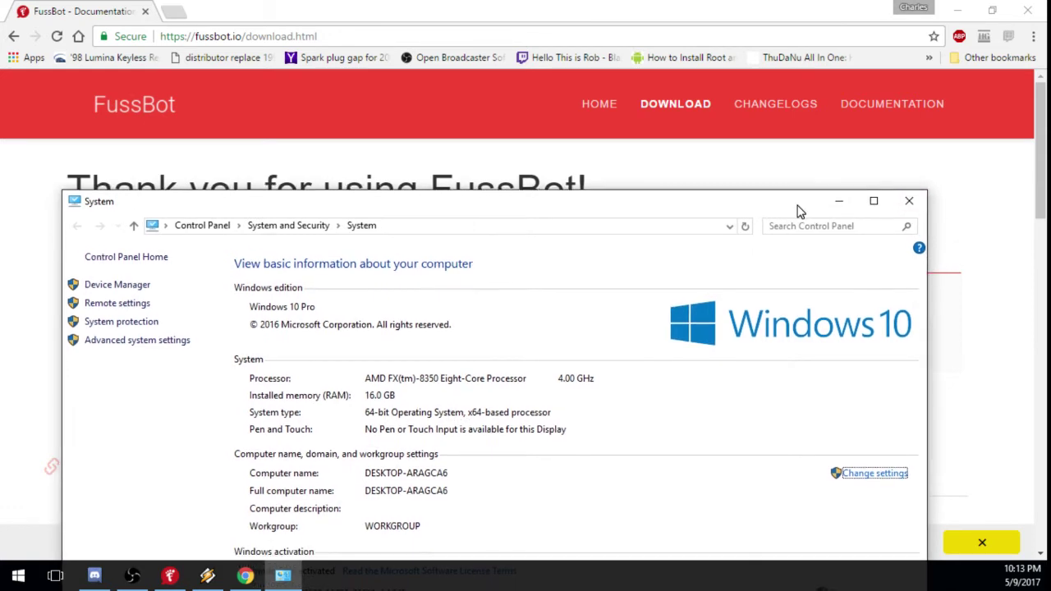
{"action": "left_click", "coordinate": [909, 200]}
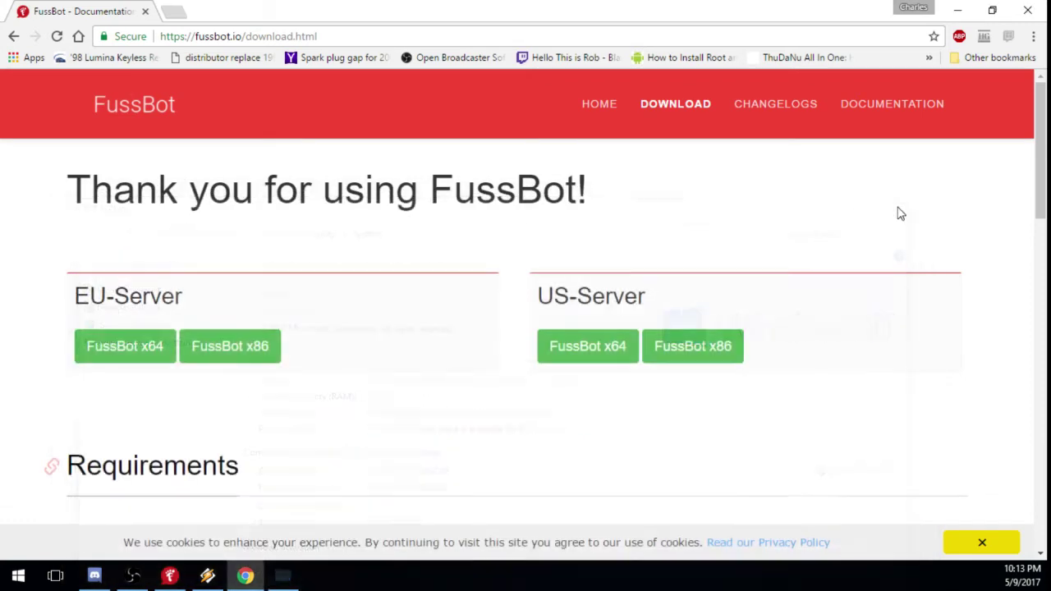
Download FussBot x64 from the US server, then close Chrome, cancelling the download.
{"action": "left_click", "coordinate": [588, 362]}
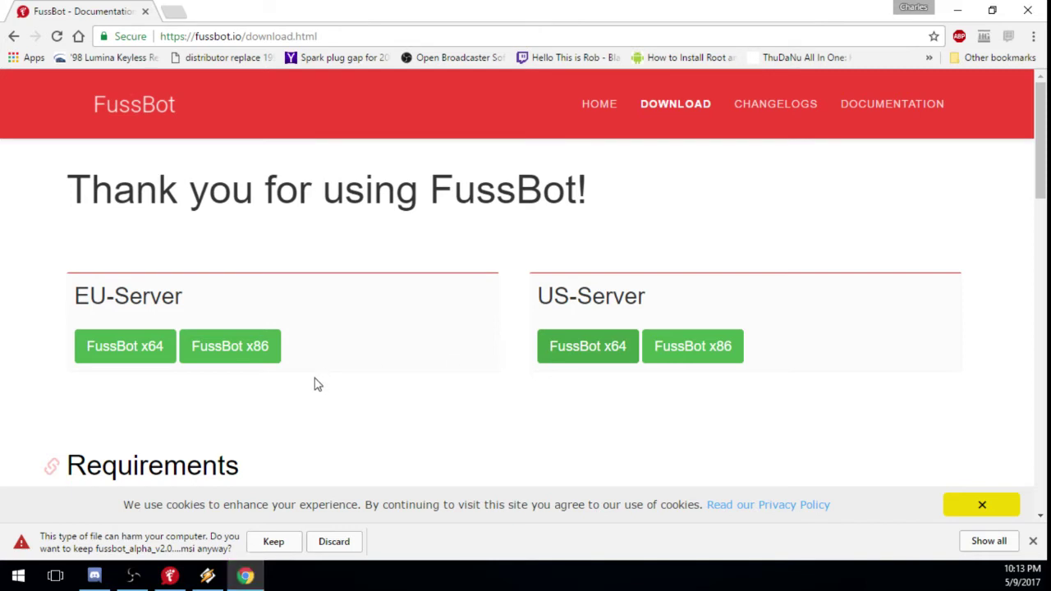
{"action": "scroll", "coordinate": [318, 384], "scroll_direction": "down", "scroll_amount": 1}
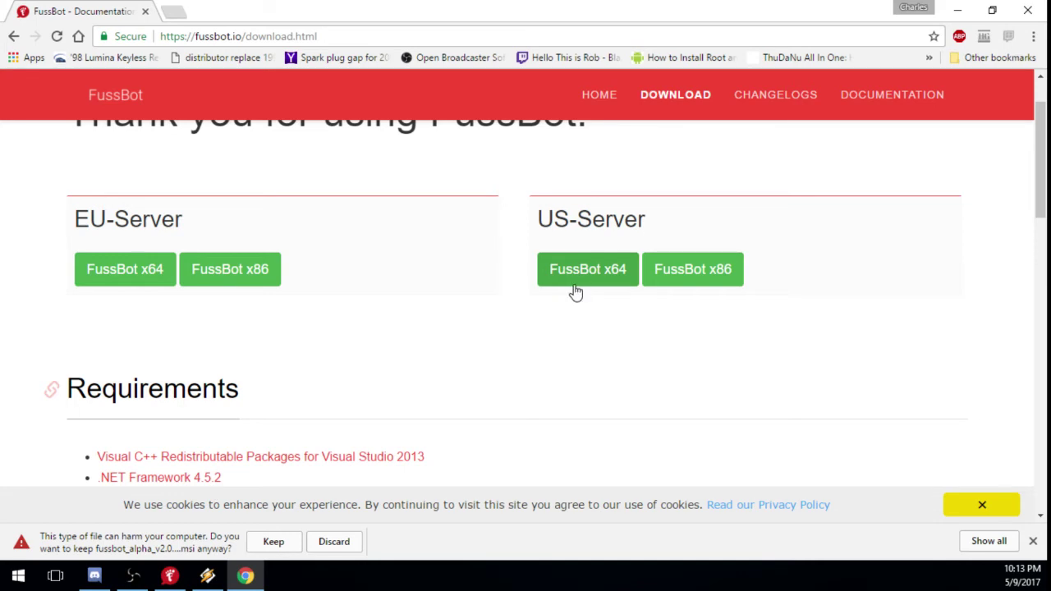
{"action": "left_click", "coordinate": [1027, 8]}
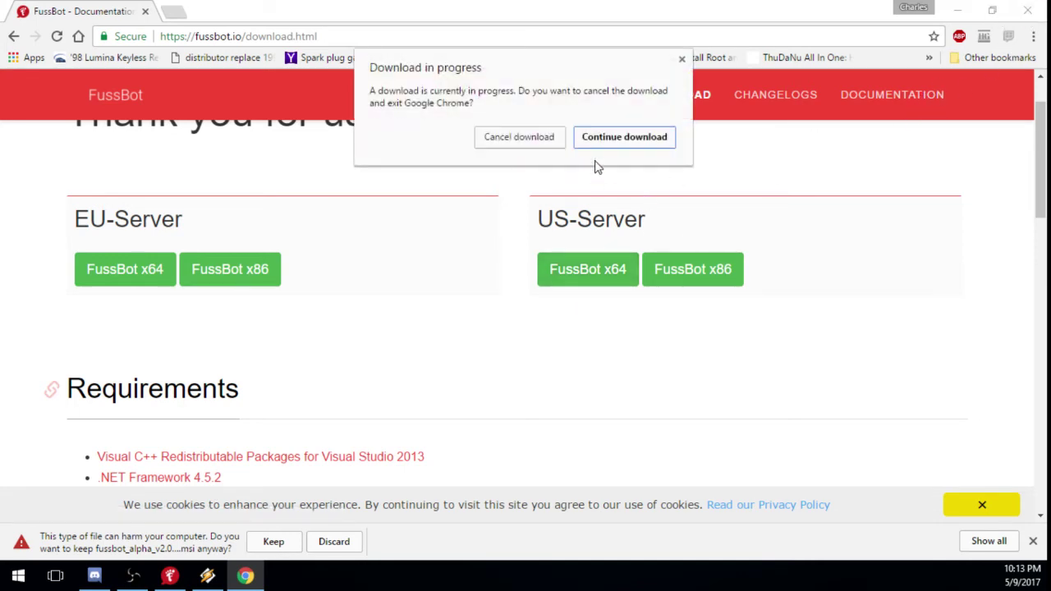
{"action": "left_click", "coordinate": [530, 138]}
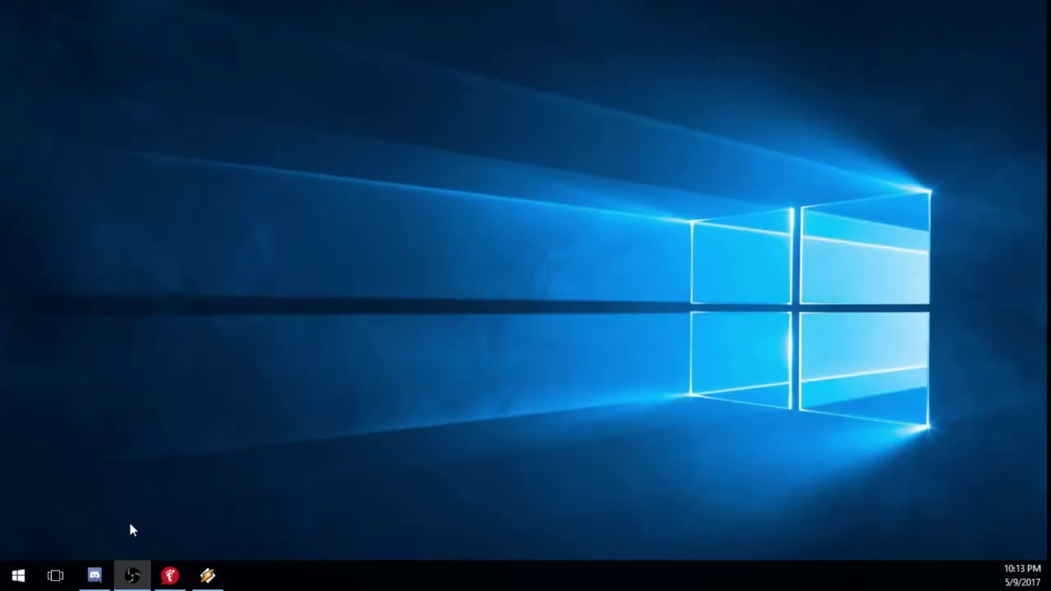
Restore the FussBot window and show its Settings with the YouTube Gaming login panels.
{"action": "left_click", "coordinate": [172, 584]}
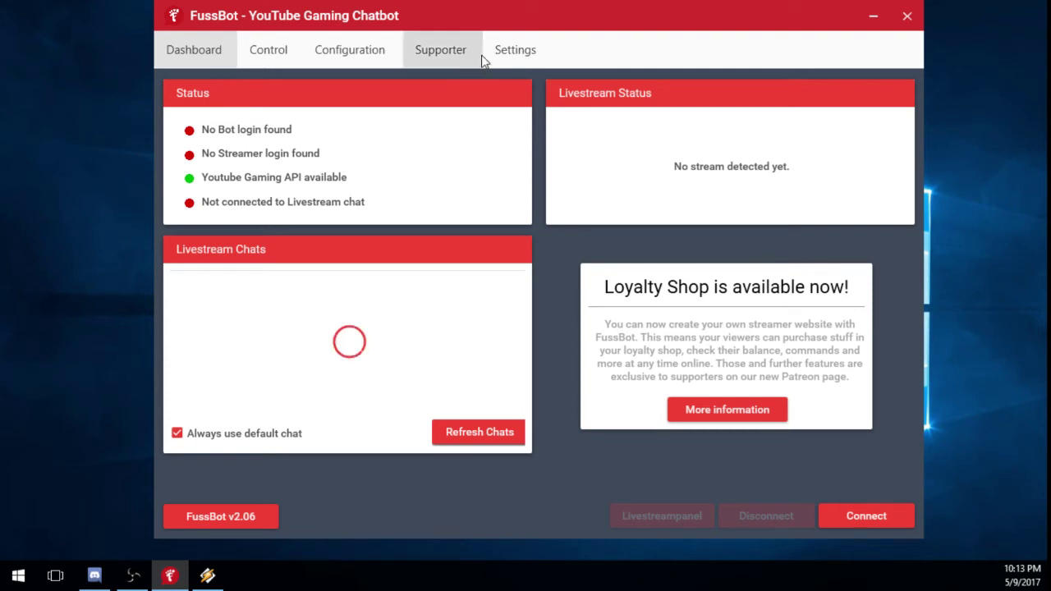
{"action": "left_click_drag", "start_coordinate": [504, 25], "coordinate": [492, 31]}
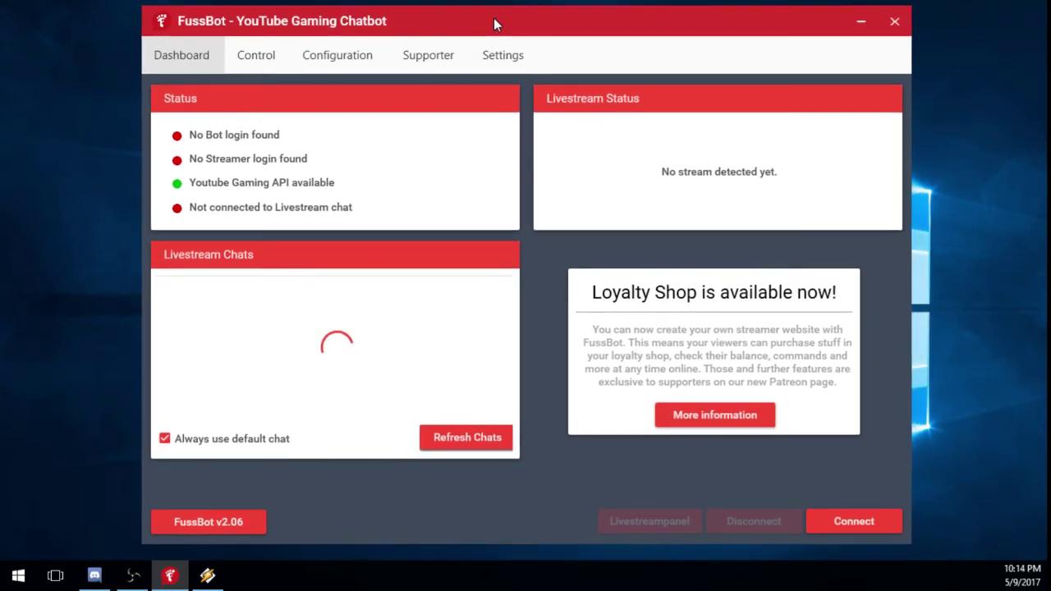
{"action": "left_click", "coordinate": [513, 60]}
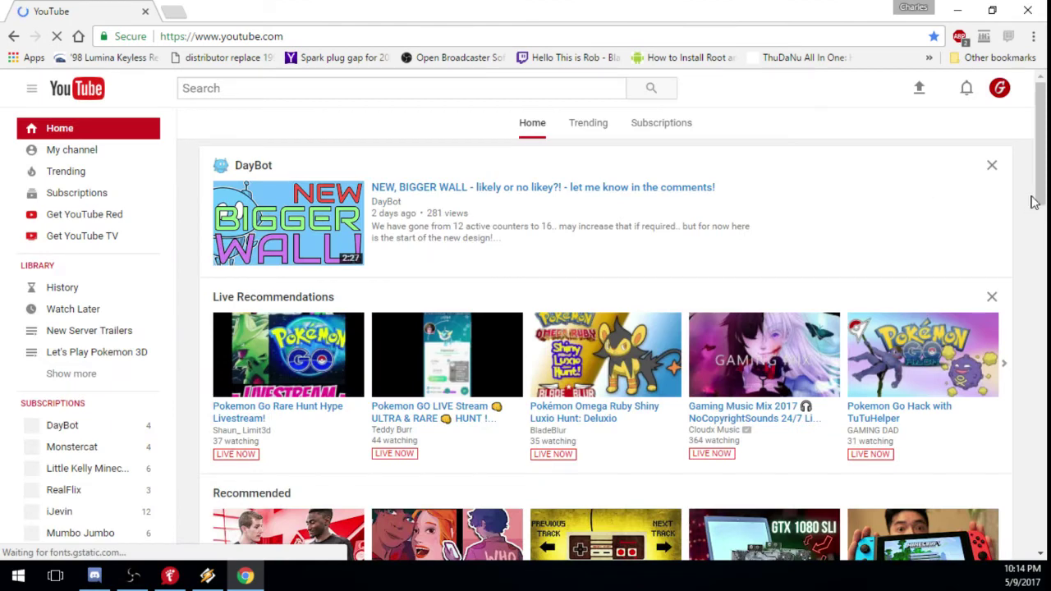
Switch the signed-in YouTube account to the bot account.
{"action": "left_click", "coordinate": [1000, 89]}
{"action": "scroll", "coordinate": [989, 209], "scroll_direction": "down", "scroll_amount": 1}
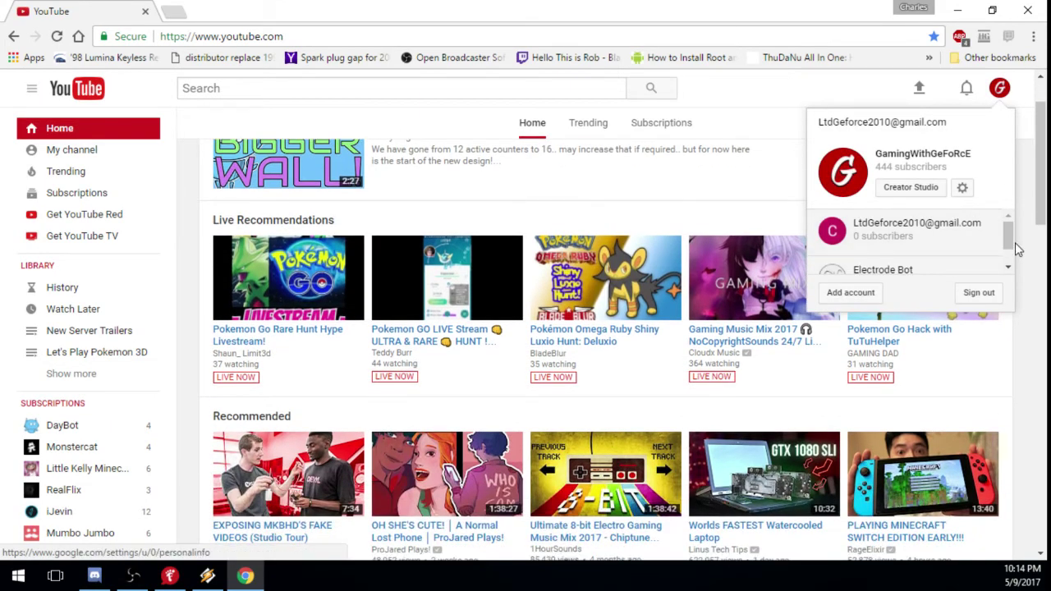
{"action": "scroll", "coordinate": [1014, 245], "scroll_direction": "down", "scroll_amount": 1}
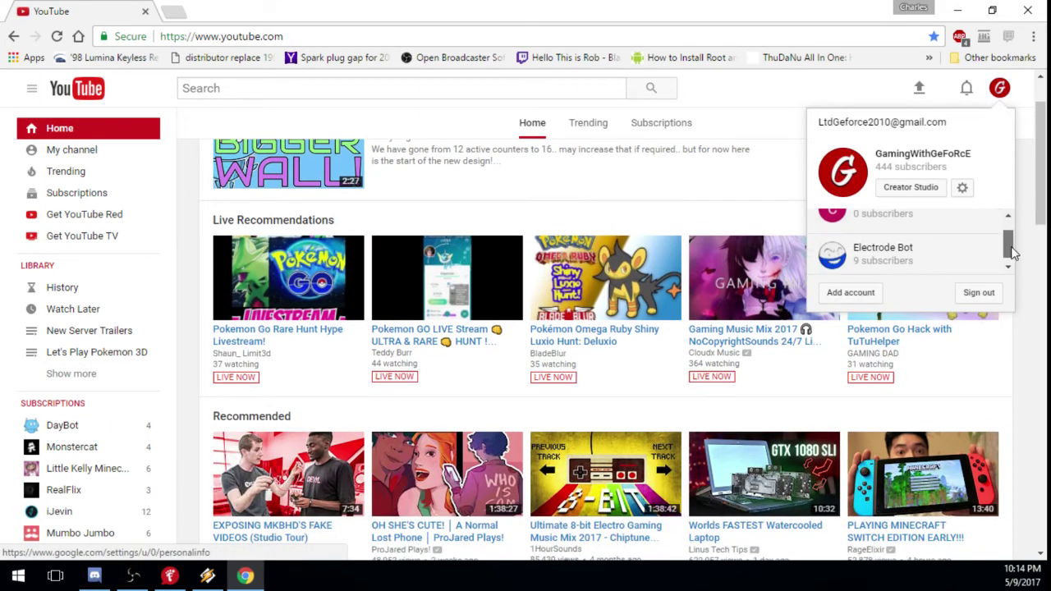
{"action": "left_click", "coordinate": [887, 252]}
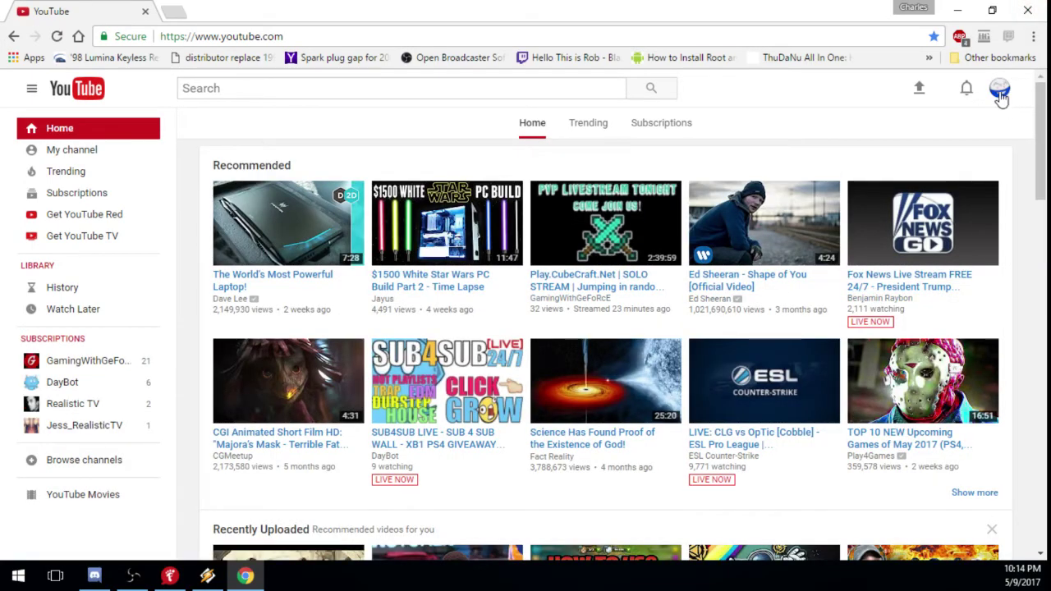
Confirm the signed-in channel, view the Electrode Bot channel page, then minimize Chrome.
{"action": "left_click", "coordinate": [997, 97]}
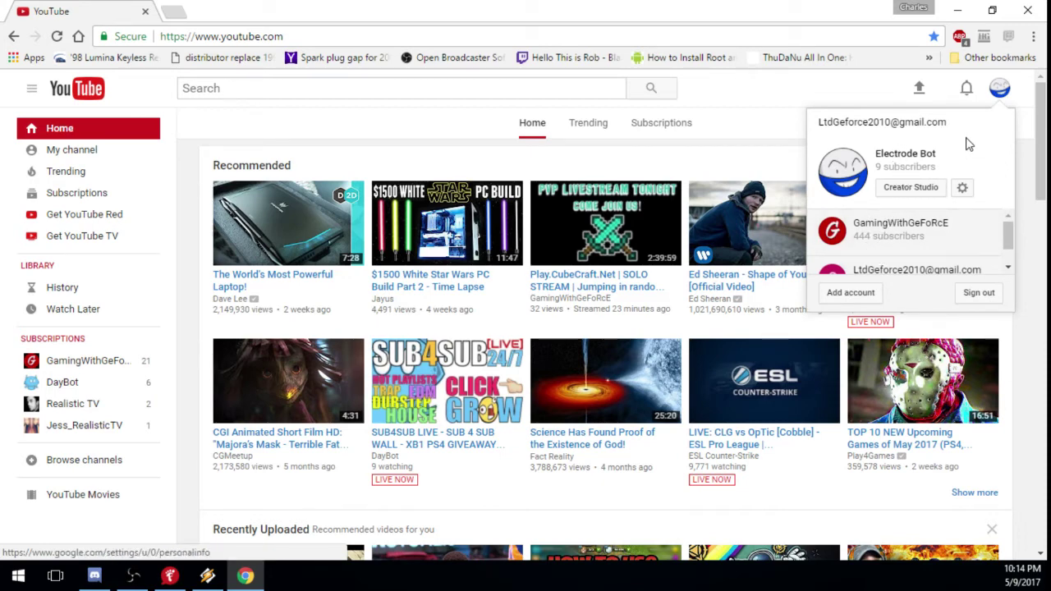
{"action": "left_click", "coordinate": [828, 100]}
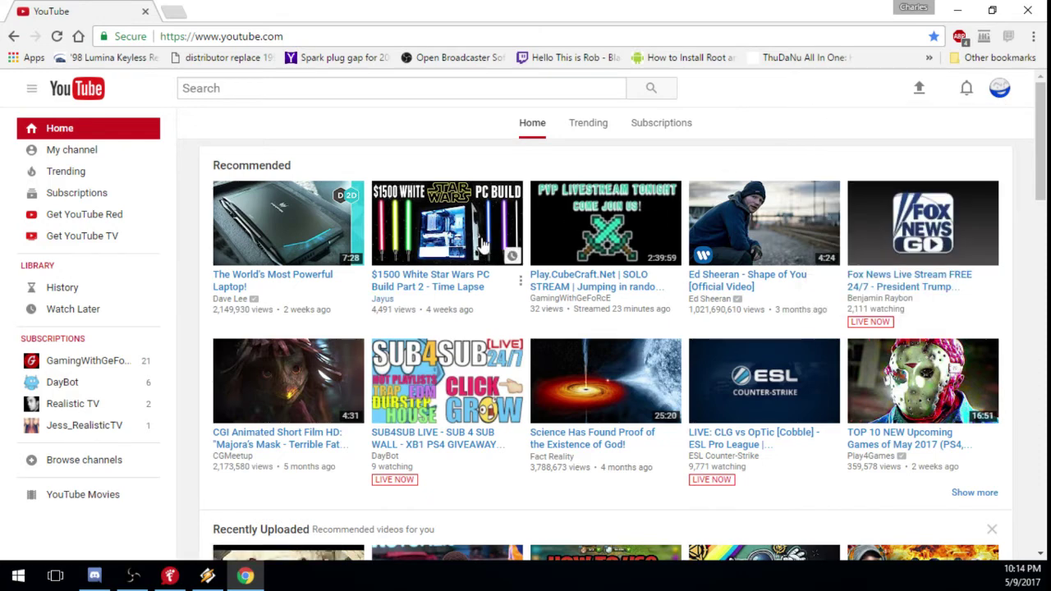
{"action": "left_click", "coordinate": [101, 152]}
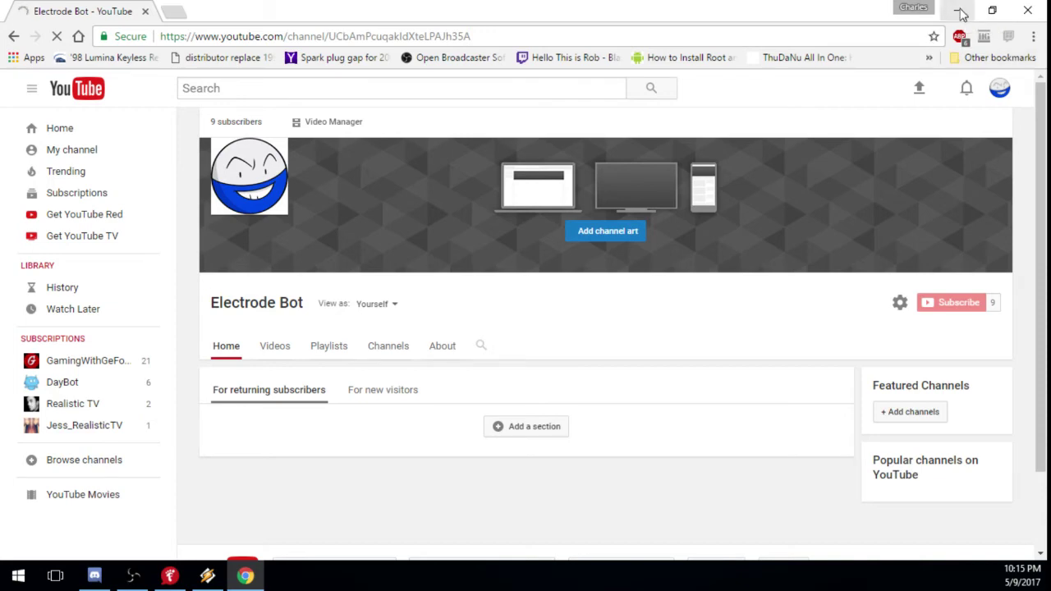
{"action": "left_click", "coordinate": [960, 11]}
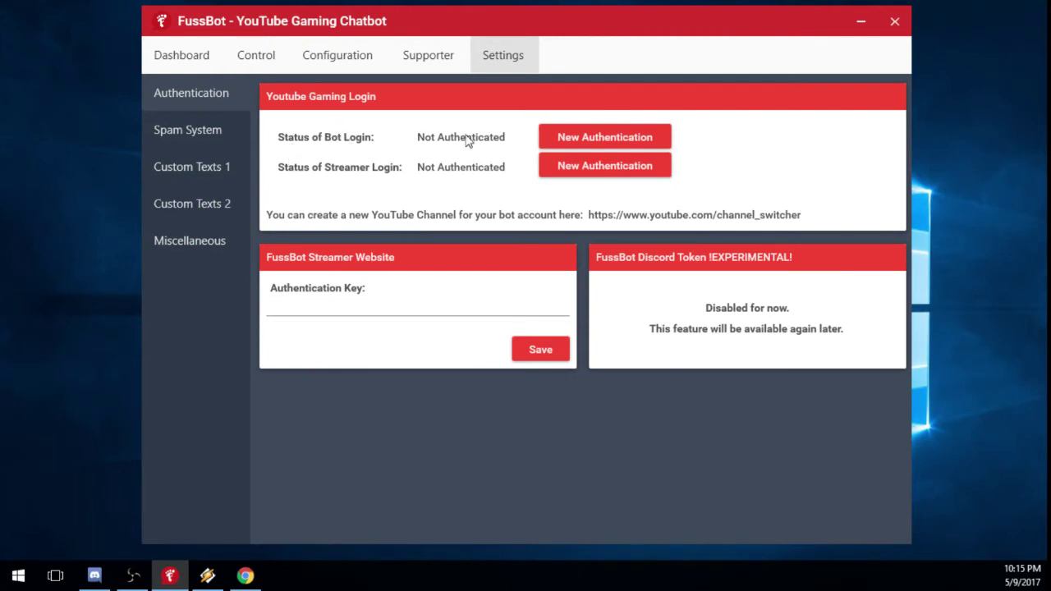
Start a new Bot Login authentication and sign in with the Google account's email and password.
{"action": "left_click", "coordinate": [606, 143]}
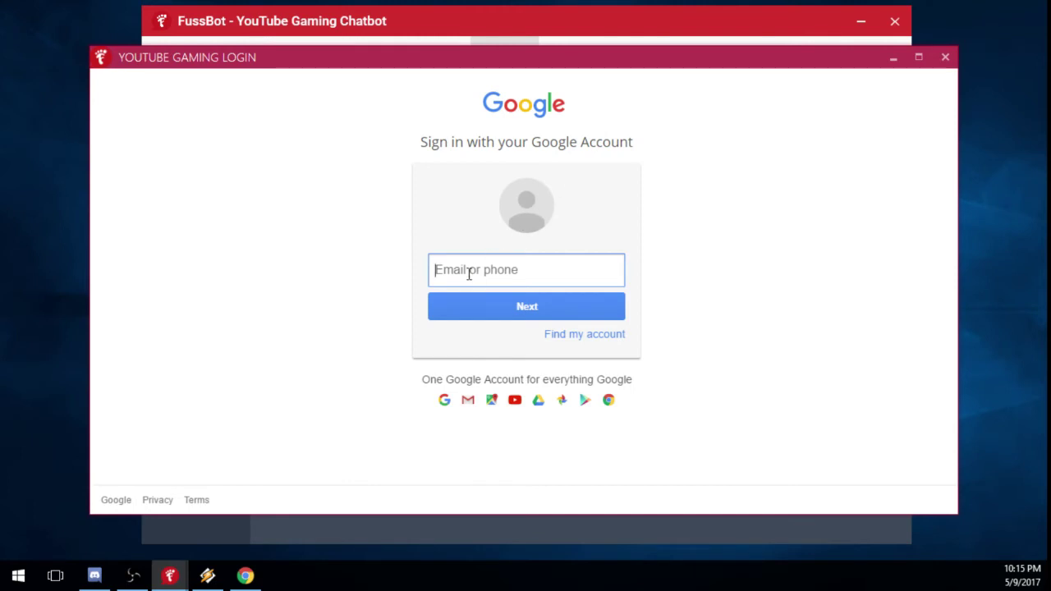
{"action": "left_click_drag", "start_coordinate": [391, 64], "coordinate": [395, 45]}
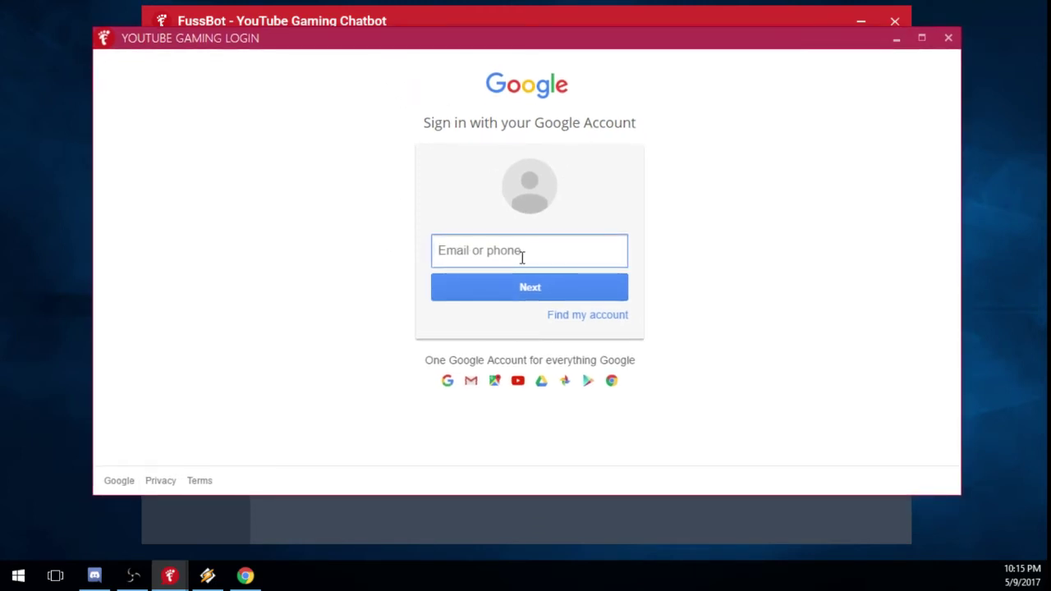
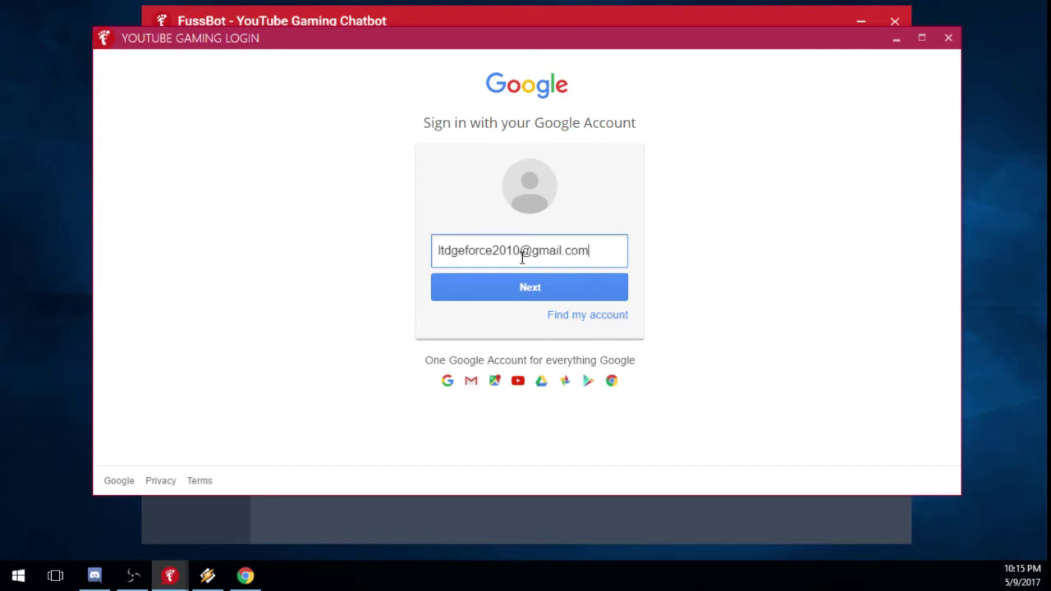
{"action": "key", "text": "Return"}
{"action": "left_click_drag", "start_coordinate": [520, 37], "coordinate": [526, 449]}
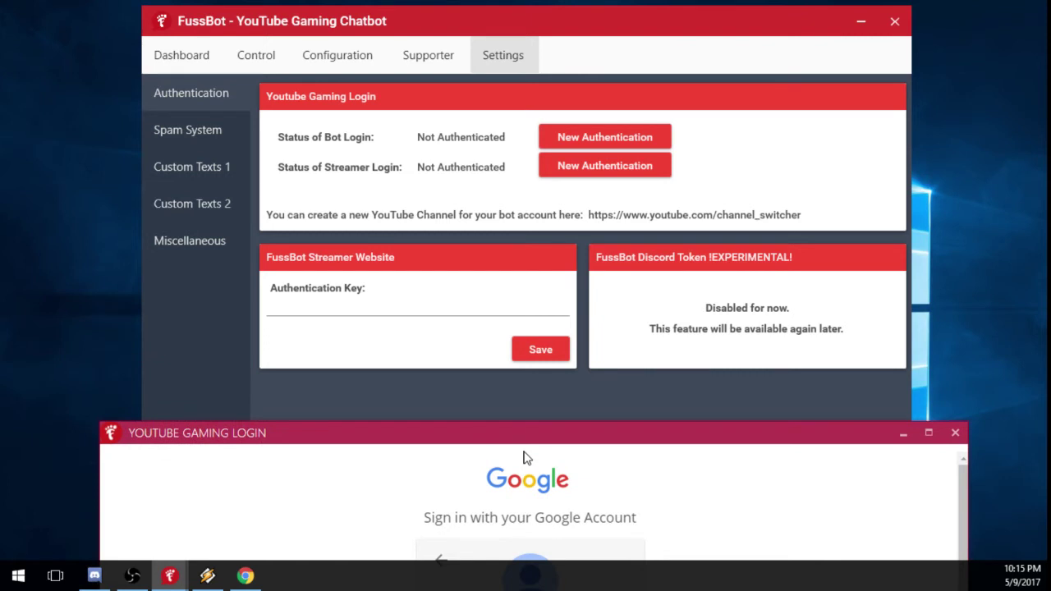
{"action": "left_click_drag", "start_coordinate": [519, 447], "coordinate": [513, 104]}
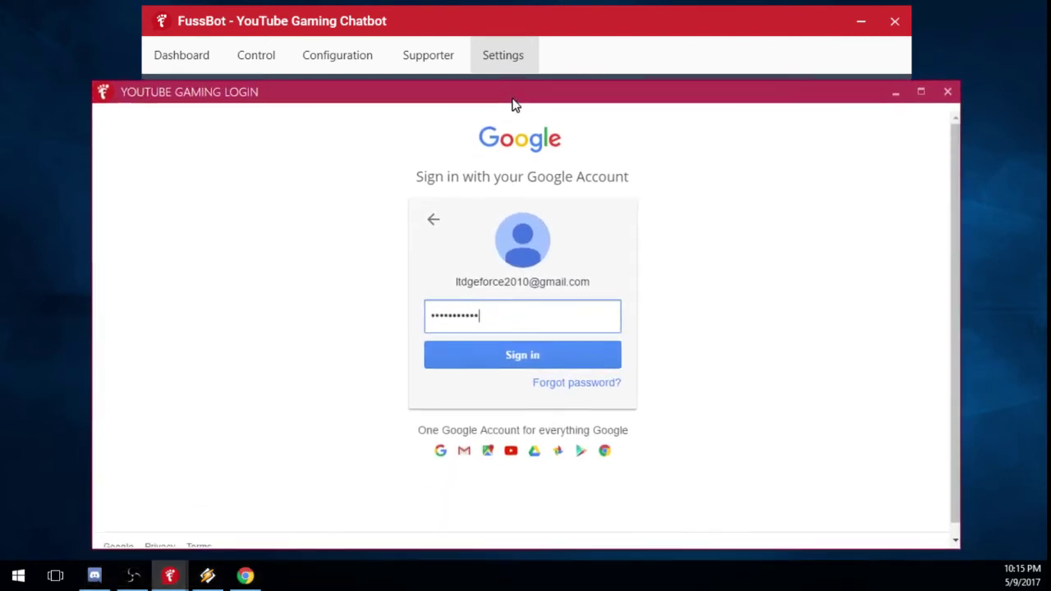
{"action": "left_click", "coordinate": [533, 361]}
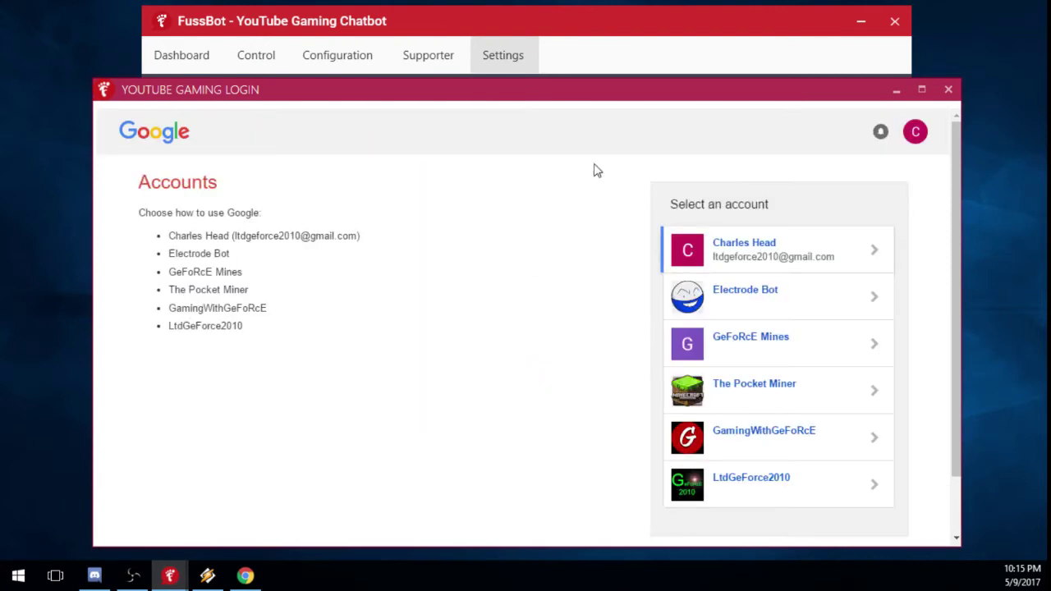
Close the bot login's channel chooser, then start and close a Streamer Login authentication.
{"action": "left_click_drag", "start_coordinate": [614, 94], "coordinate": [587, 323]}
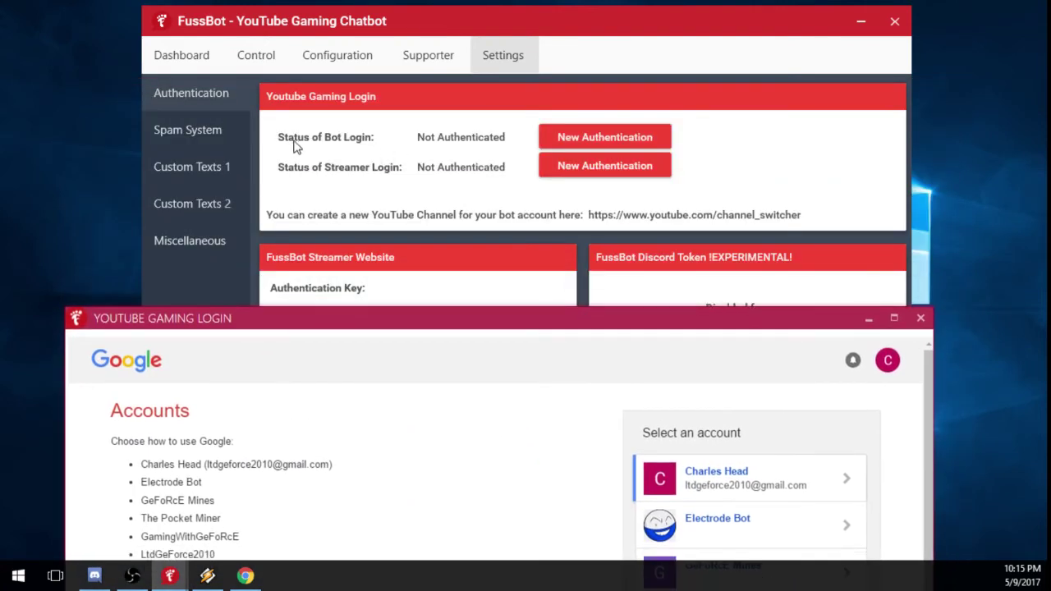
{"action": "left_click_drag", "start_coordinate": [550, 312], "coordinate": [517, 57]}
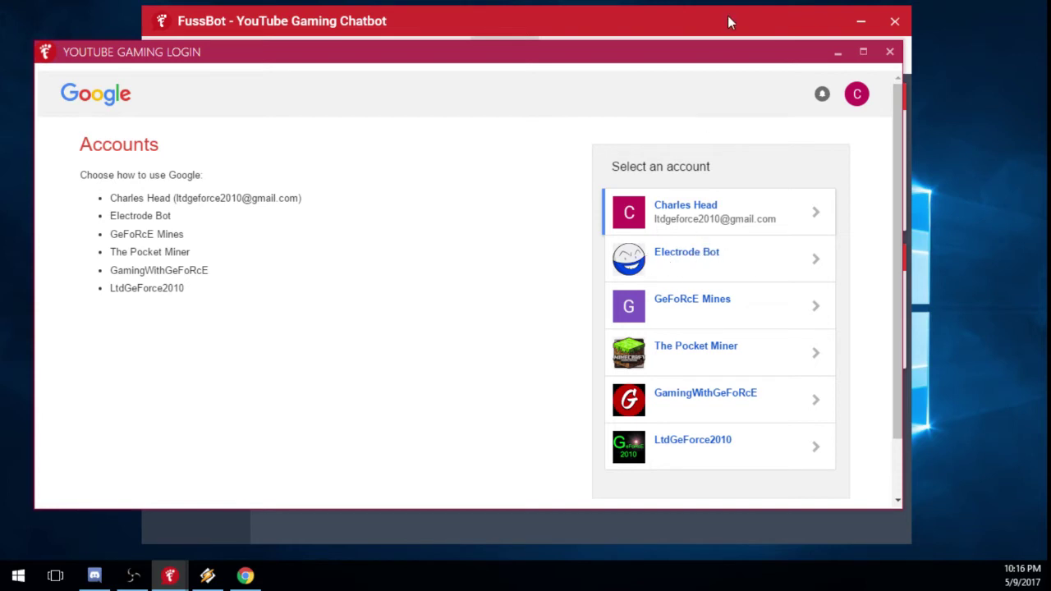
{"action": "left_click_drag", "start_coordinate": [747, 59], "coordinate": [755, 93]}
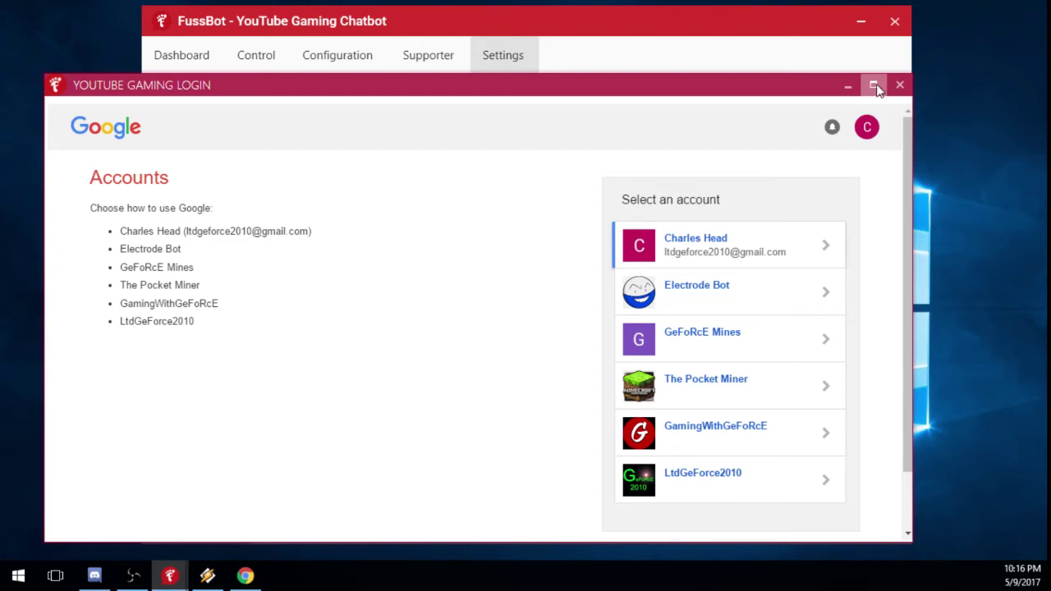
{"action": "left_click_drag", "start_coordinate": [788, 94], "coordinate": [770, 82]}
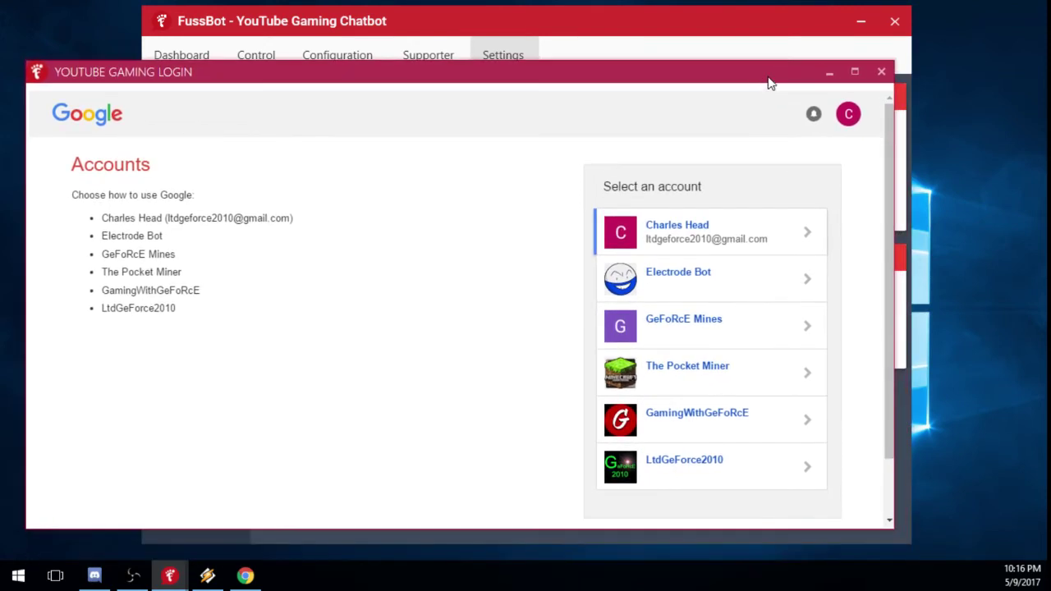
{"action": "left_click", "coordinate": [882, 72]}
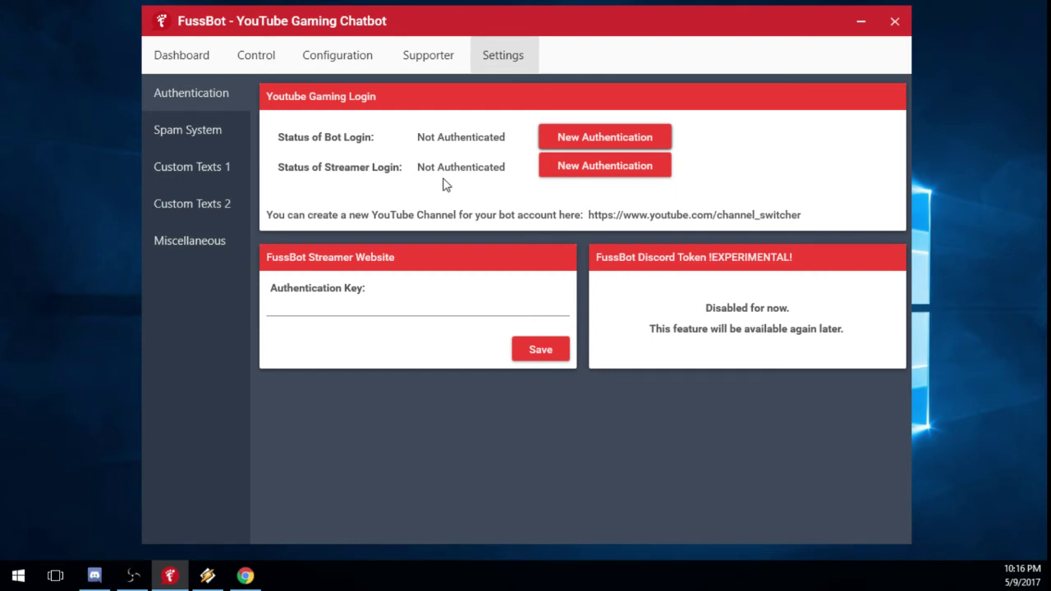
{"action": "left_click", "coordinate": [590, 175]}
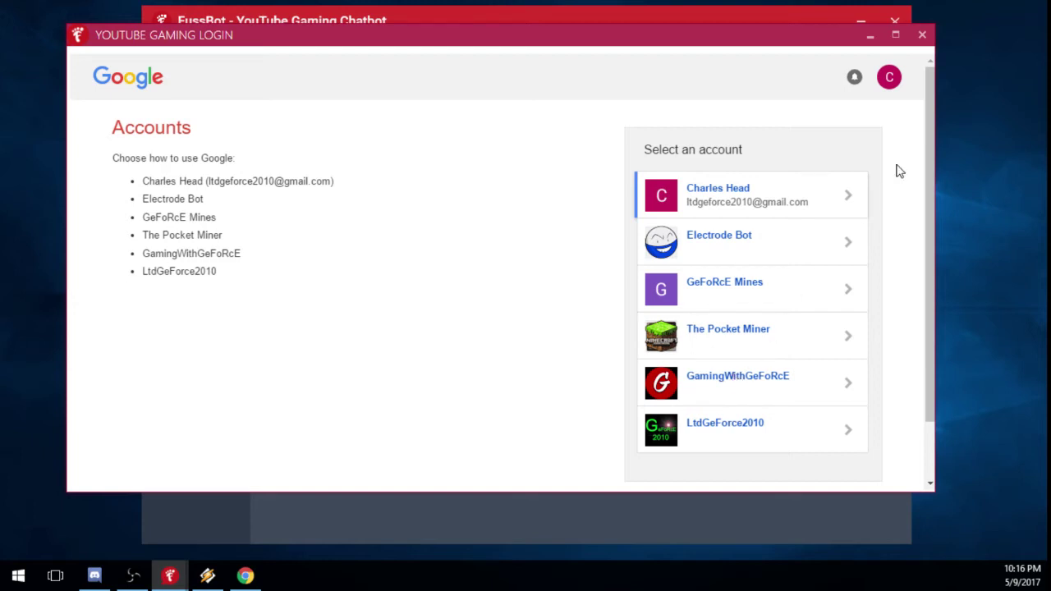
{"action": "left_click", "coordinate": [922, 36]}
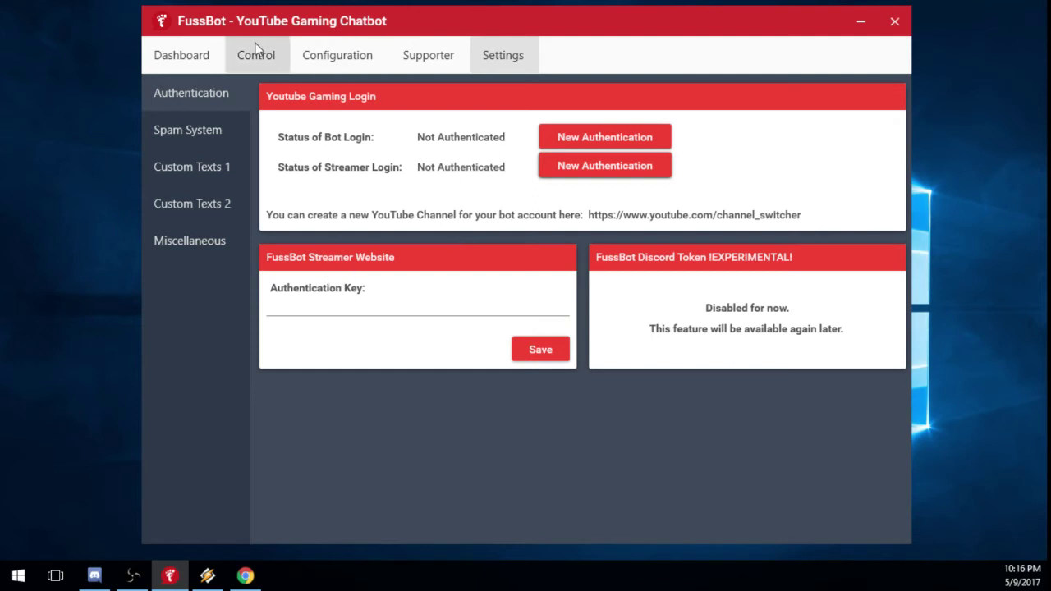
Look over the Dashboard, then set the Control page's chat sender to Streameraccount.
{"action": "left_click", "coordinate": [185, 51]}
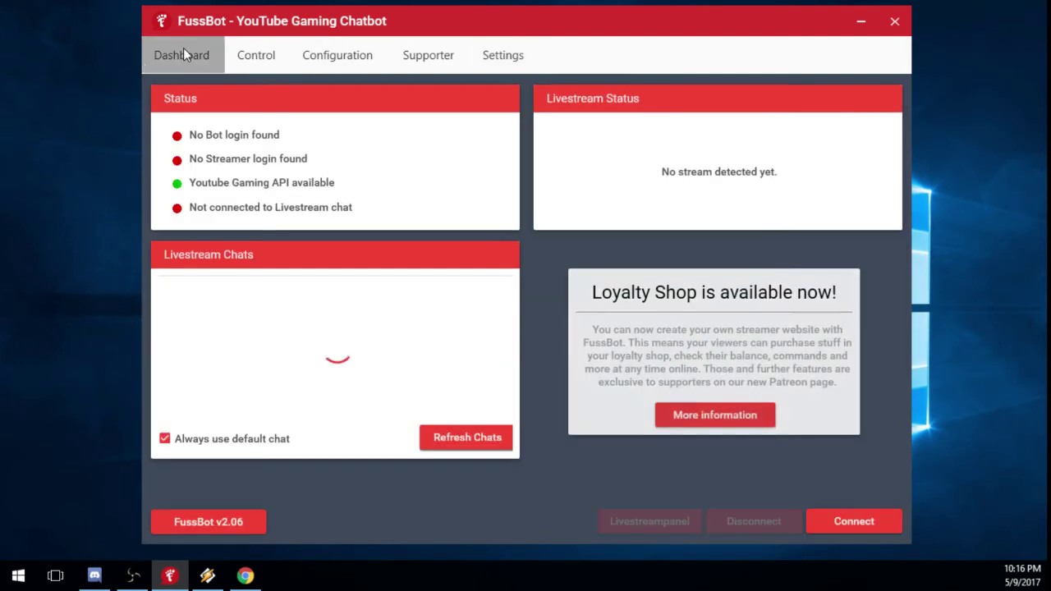
{"action": "left_click", "coordinate": [248, 47]}
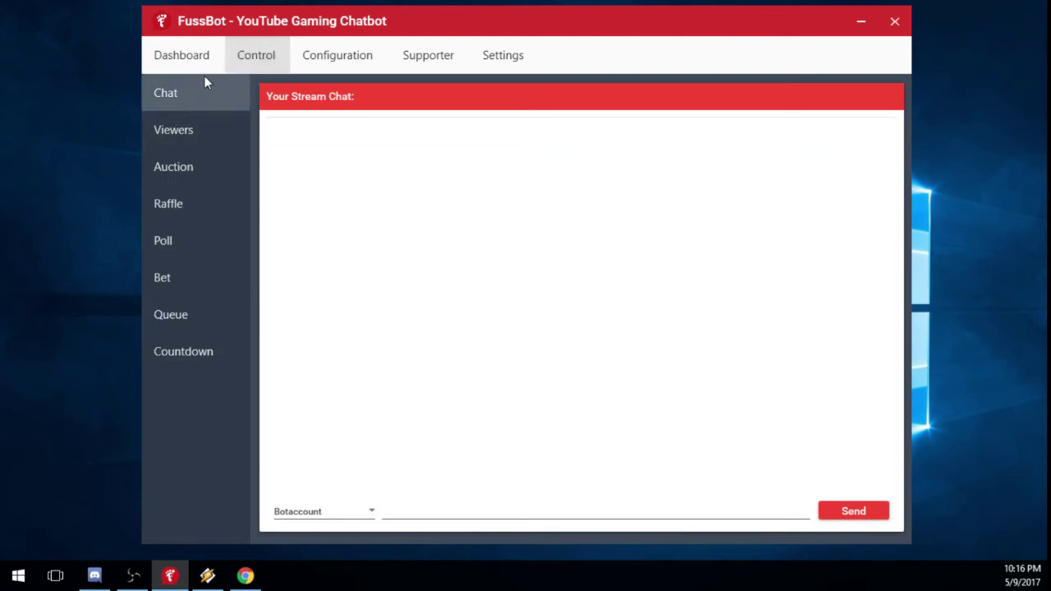
{"action": "left_click", "coordinate": [369, 512]}
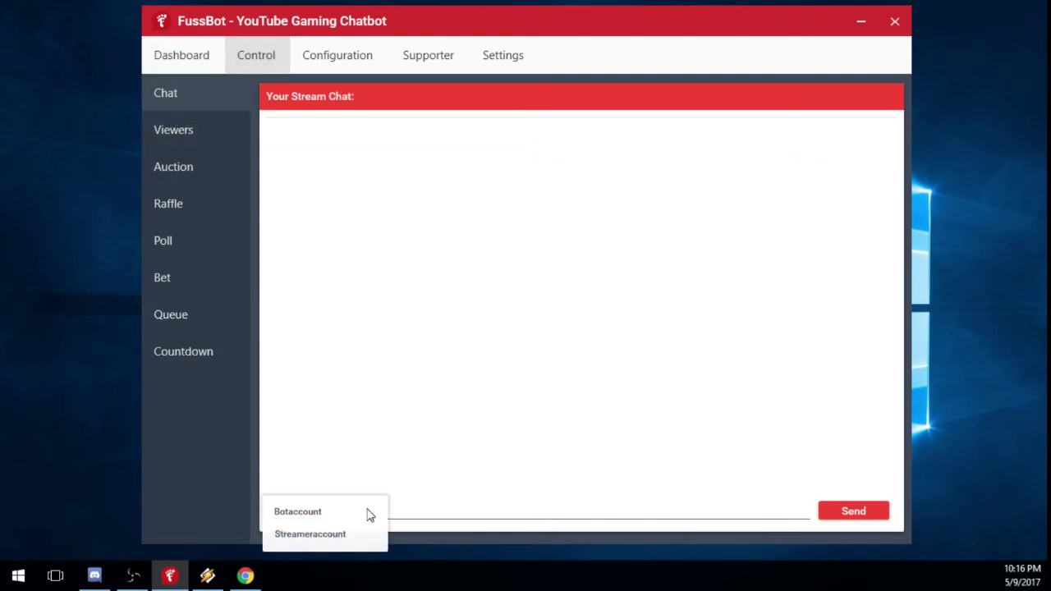
{"action": "left_click", "coordinate": [291, 514]}
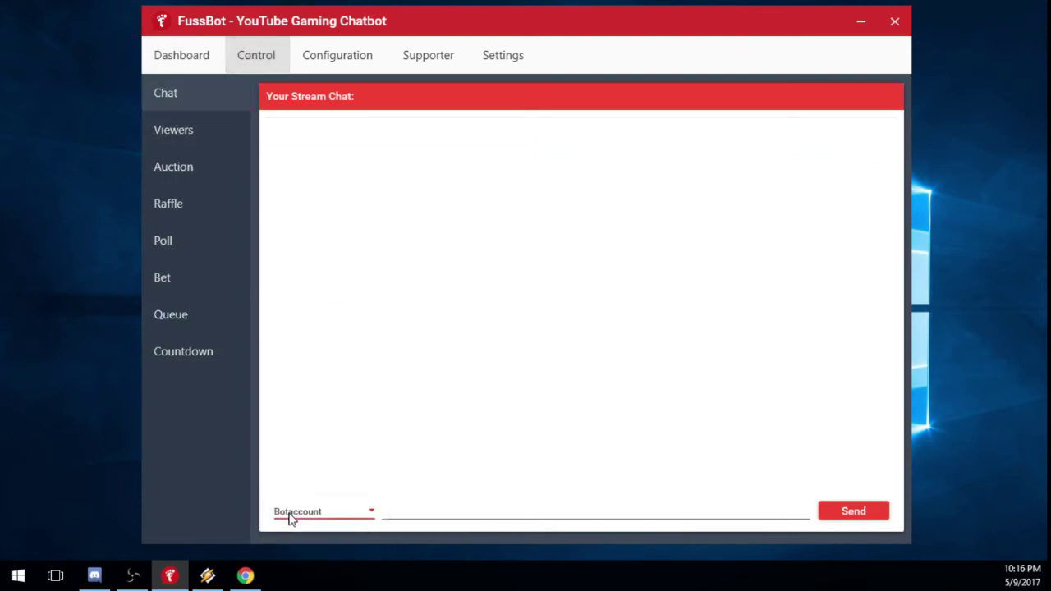
{"action": "left_click", "coordinate": [342, 512]}
{"action": "left_click", "coordinate": [304, 545]}
{"action": "left_click", "coordinate": [321, 514]}
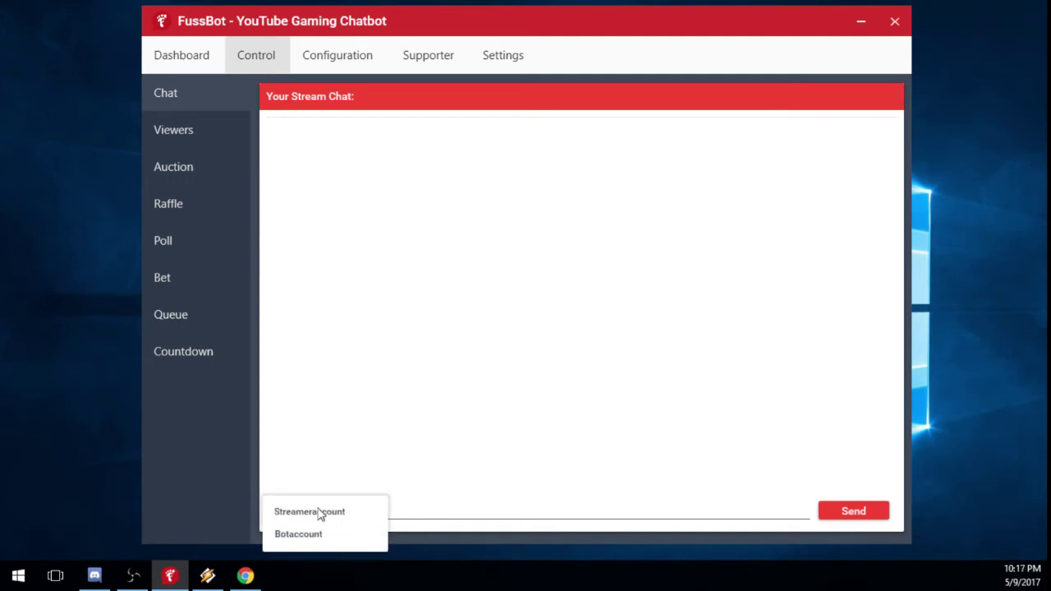
{"action": "left_click", "coordinate": [321, 512]}
Refresh the Dashboard's livestream chats, then view the Configuration and Supporter pages.
{"action": "left_click", "coordinate": [173, 54]}
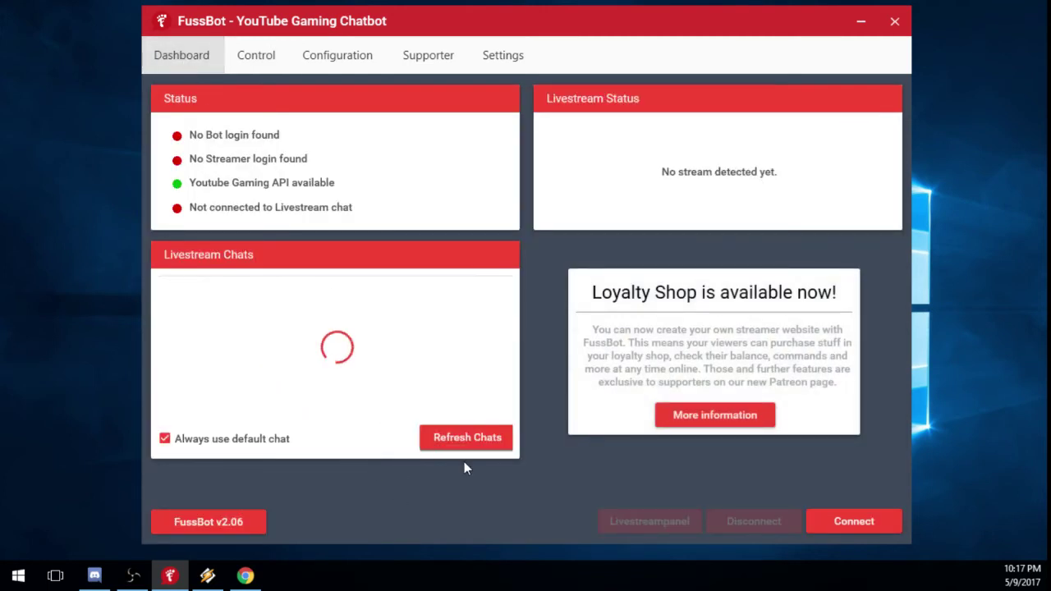
{"action": "left_click", "coordinate": [455, 441]}
{"action": "left_click", "coordinate": [328, 52]}
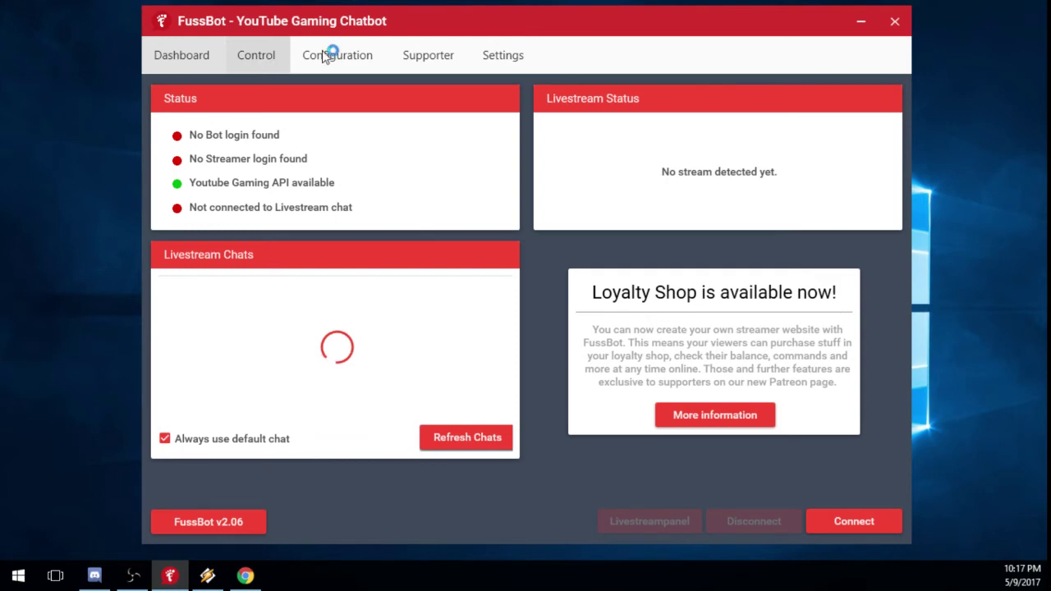
{"action": "left_click", "coordinate": [407, 45]}
Authenticate the bot login with the Electrode Bot channel, granting FussBot offline access.
{"action": "left_click", "coordinate": [521, 42]}
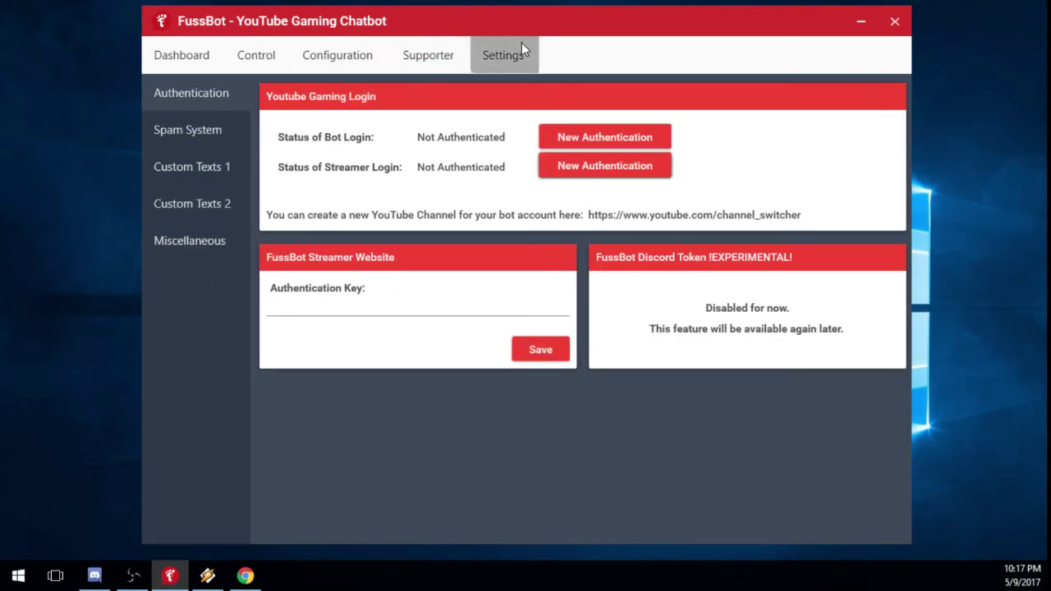
{"action": "left_click", "coordinate": [593, 132]}
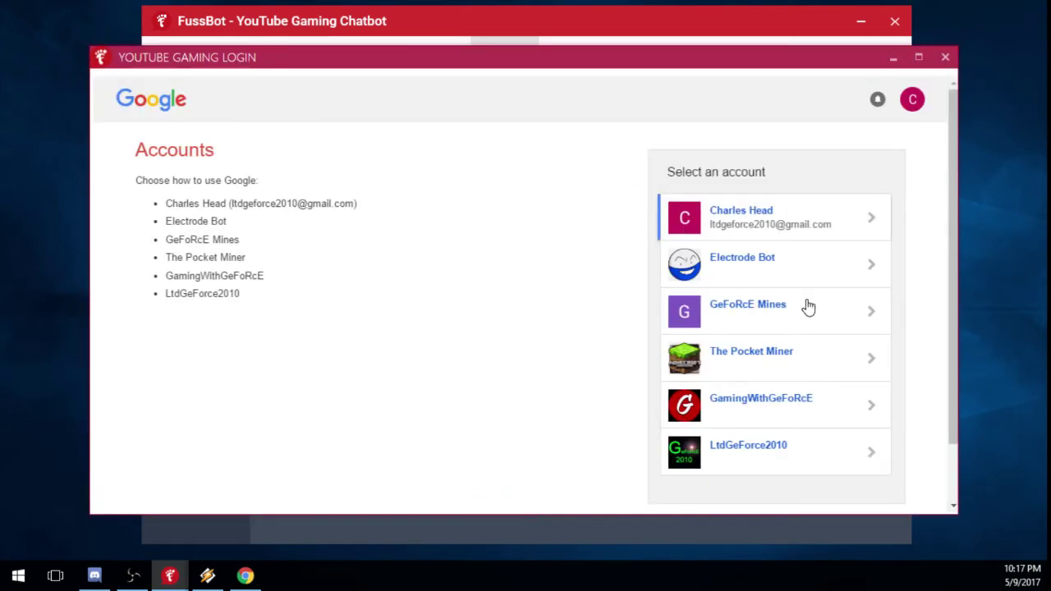
{"action": "left_click", "coordinate": [743, 263]}
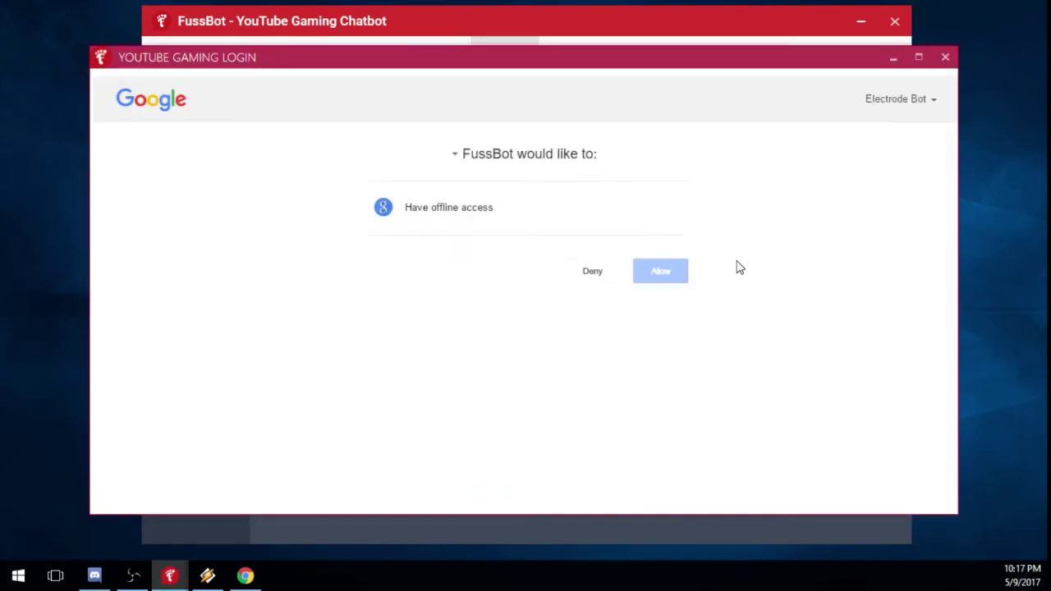
{"action": "left_click", "coordinate": [667, 277]}
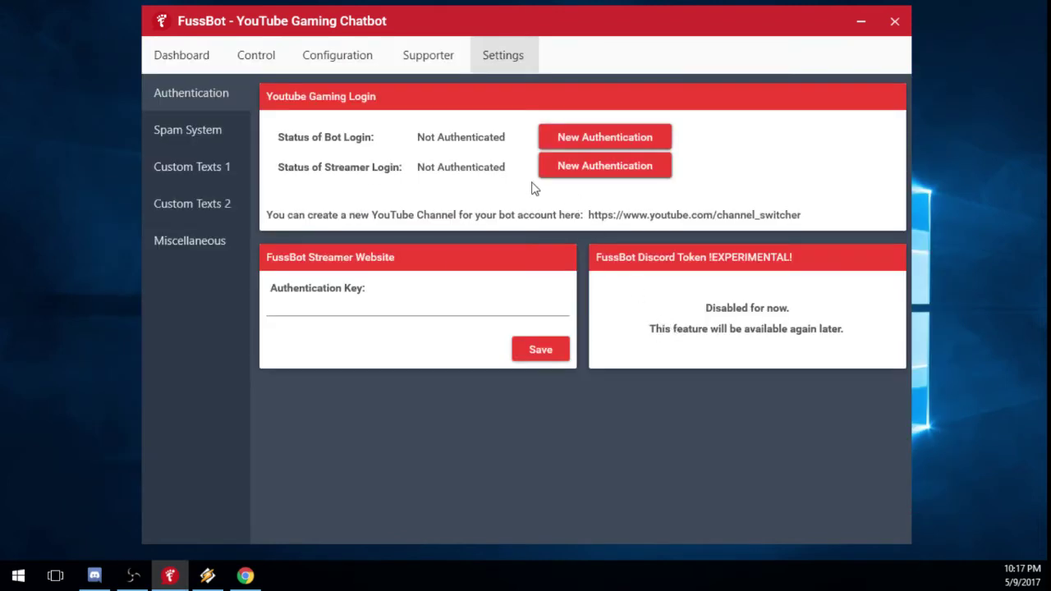
{"action": "left_click", "coordinate": [553, 339]}
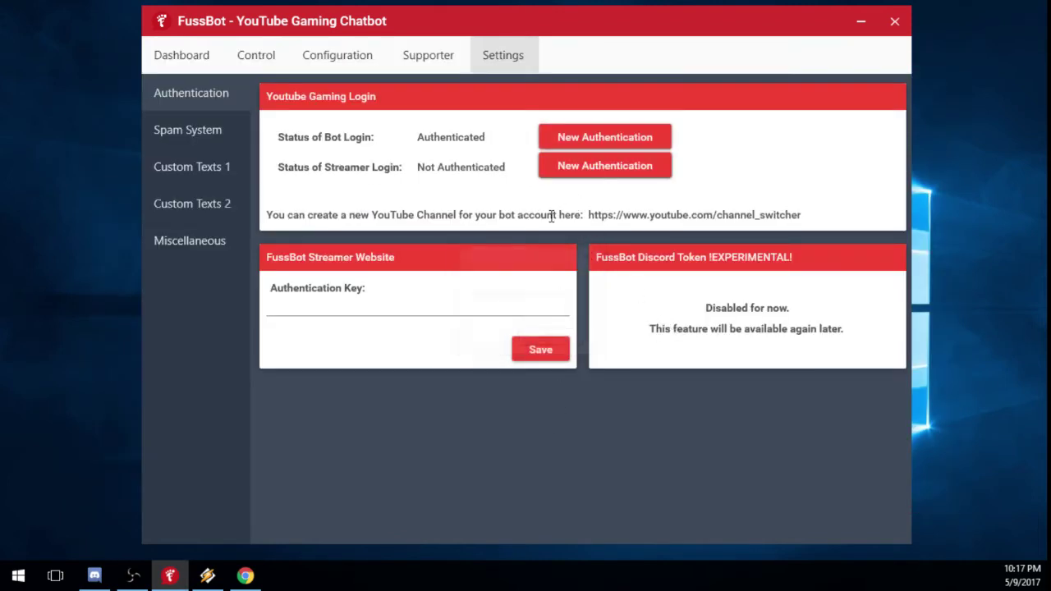
Authenticate the streamer login with the streamer's channel, then view the Dashboard overview.
{"action": "left_click", "coordinate": [586, 168]}
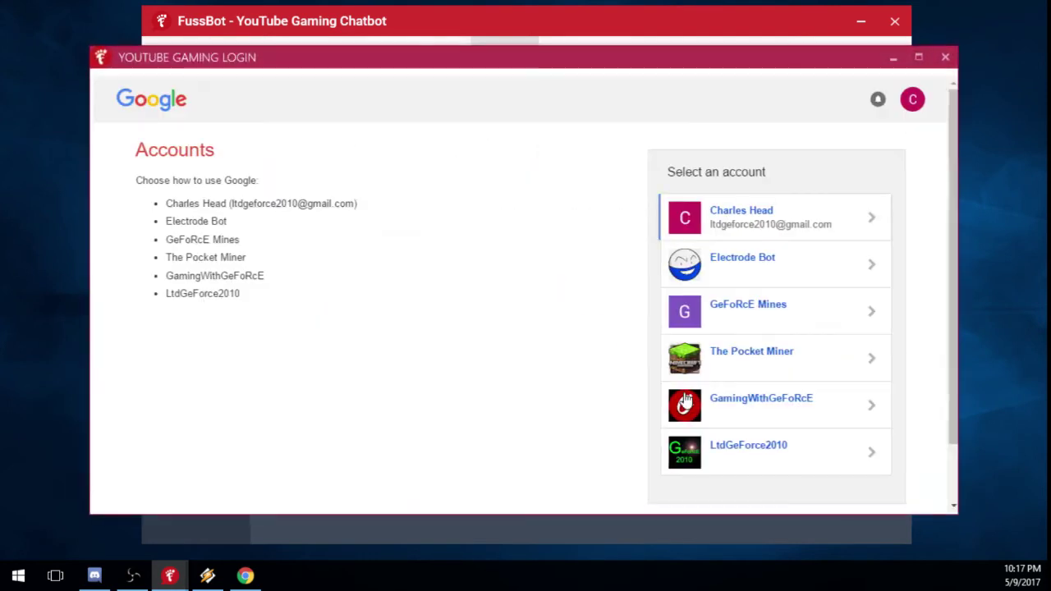
{"action": "left_click", "coordinate": [736, 406]}
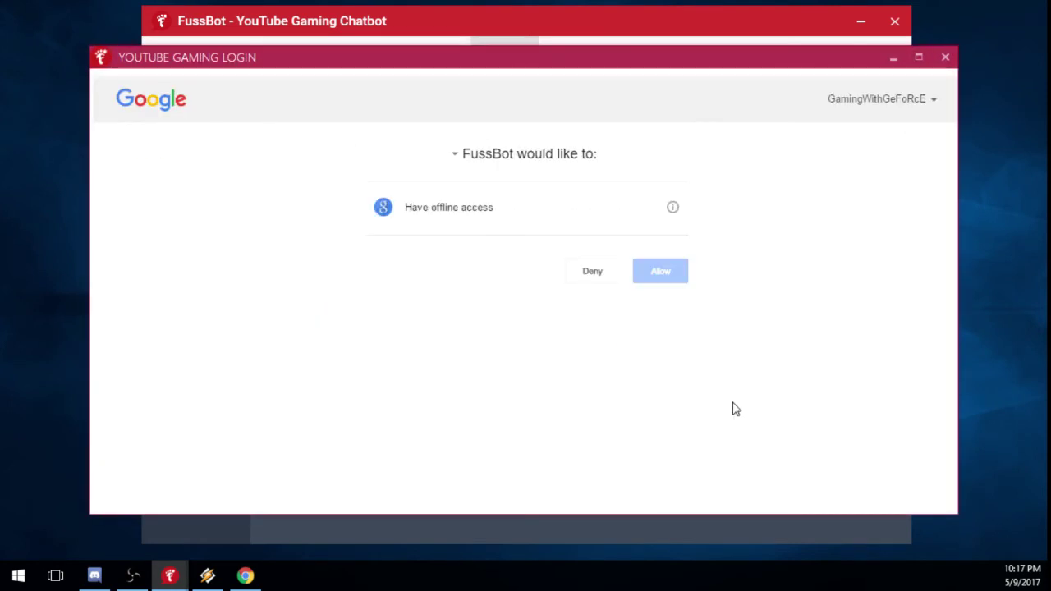
{"action": "left_click", "coordinate": [656, 274]}
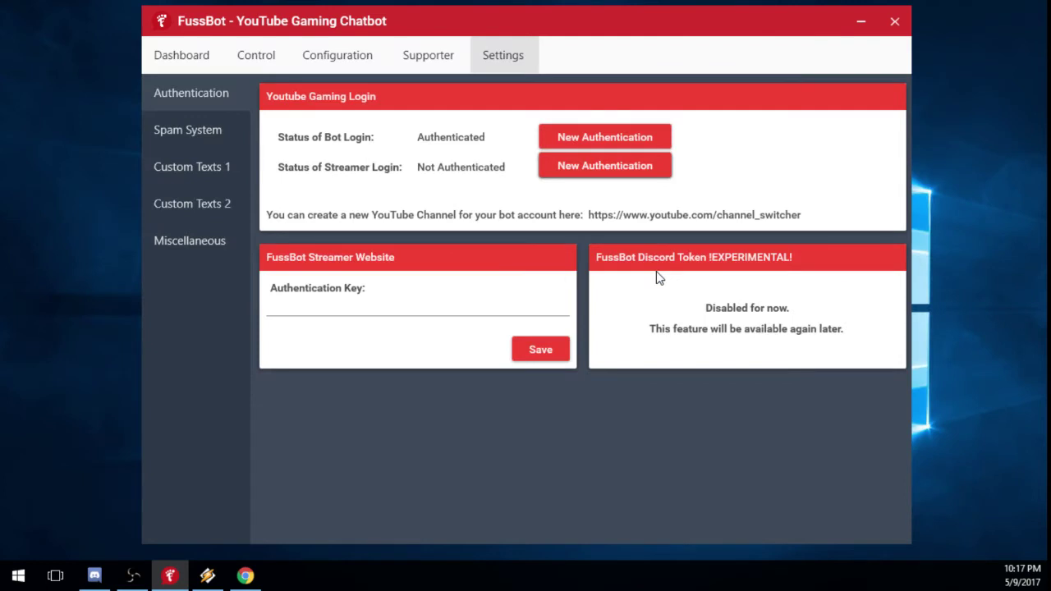
{"action": "left_click", "coordinate": [553, 338]}
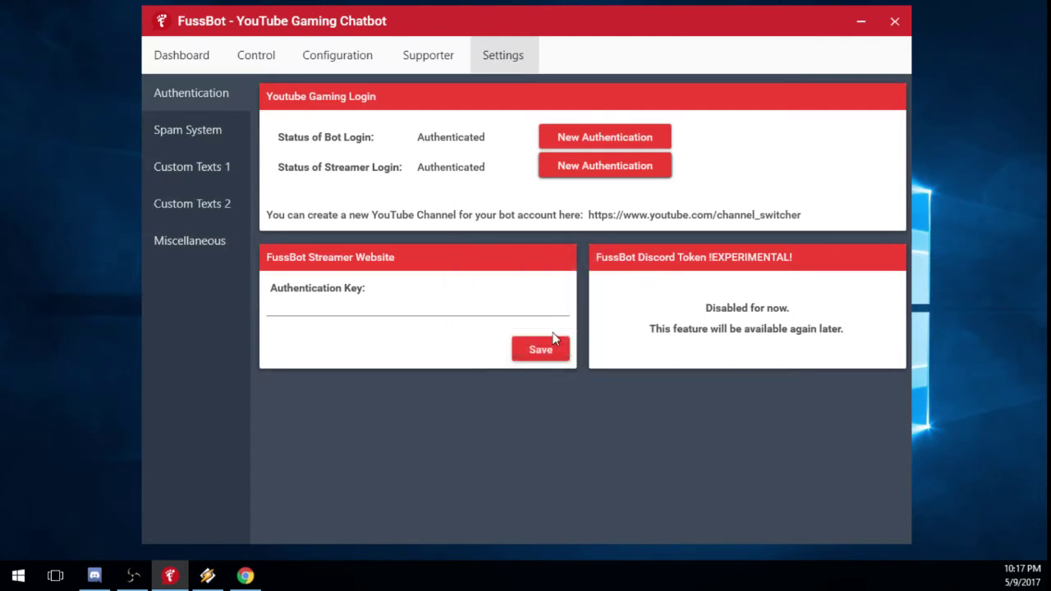
{"action": "left_click", "coordinate": [173, 58]}
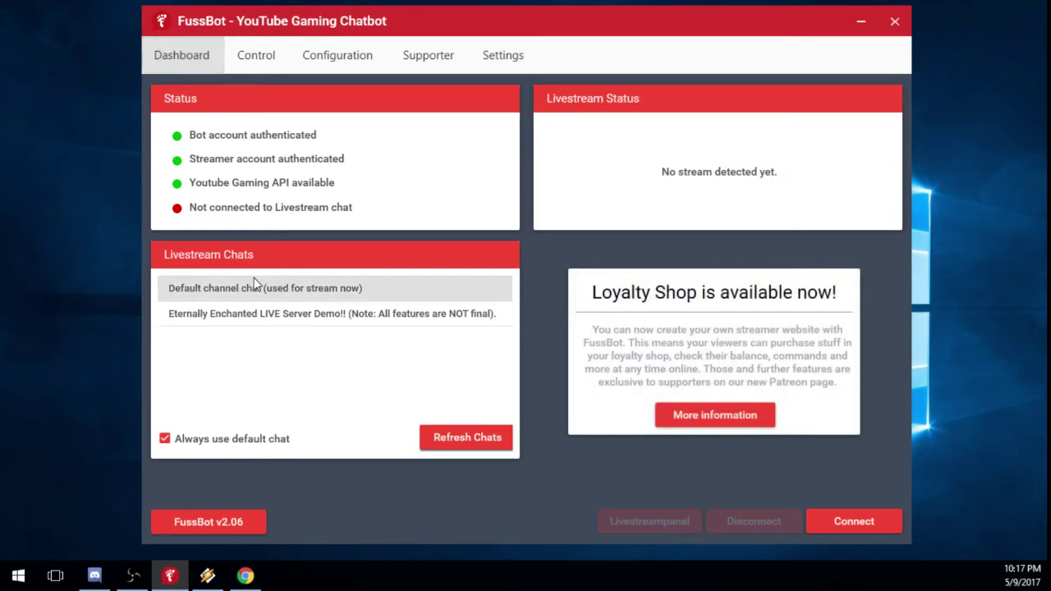
{"action": "left_click", "coordinate": [194, 295]}
{"action": "left_click", "coordinate": [267, 61]}
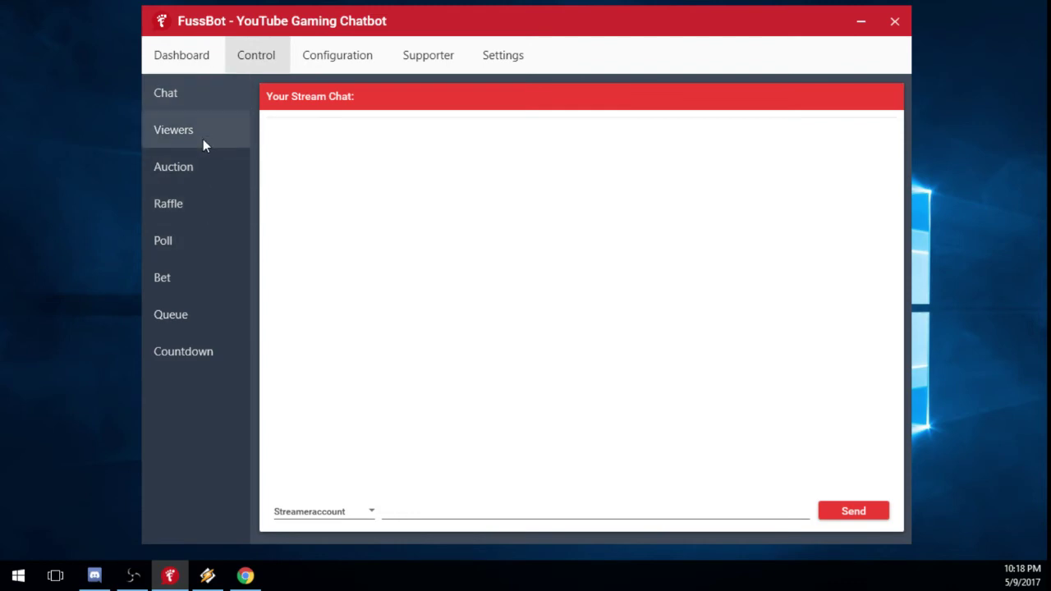
Pass through Configuration and Ranks to show the Custom Commands list (!arrow, !egg, !help, !subcount).
{"action": "left_click", "coordinate": [313, 46]}
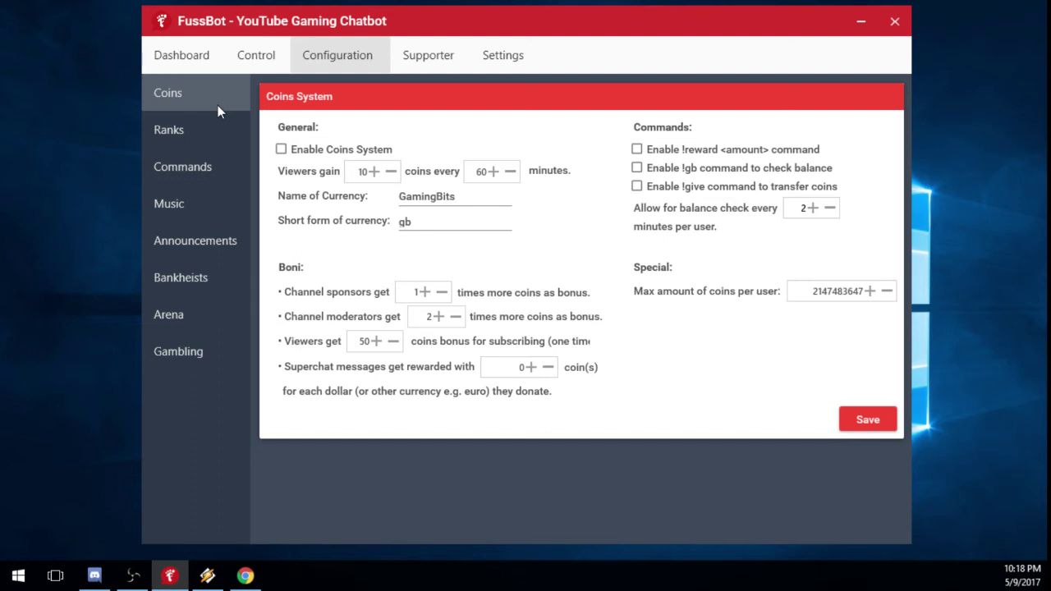
{"action": "left_click", "coordinate": [194, 140]}
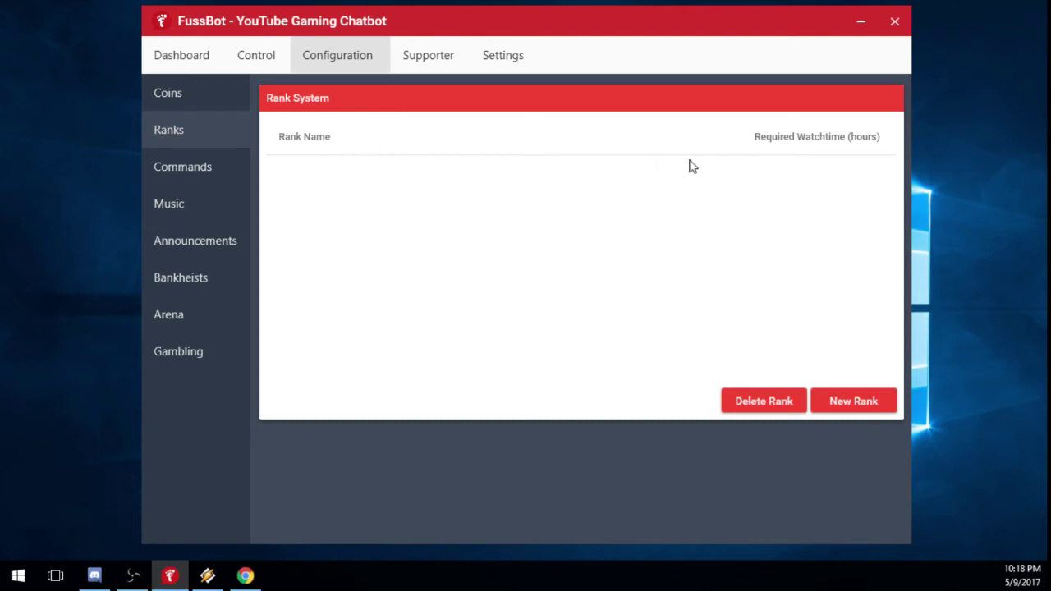
{"action": "mouse_move", "coordinate": [569, 18]}
{"action": "left_mouse_down"}
{"action": "mouse_move", "coordinate": [579, 29]}
{"action": "mouse_move", "coordinate": [575, 18]}
{"action": "left_mouse_up"}
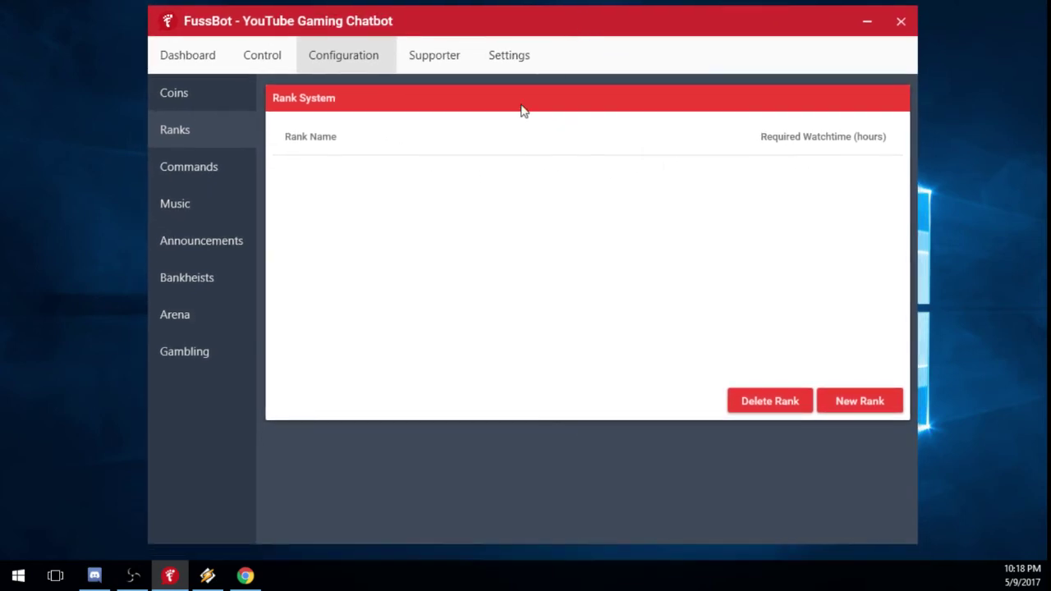
{"action": "left_click", "coordinate": [209, 169]}
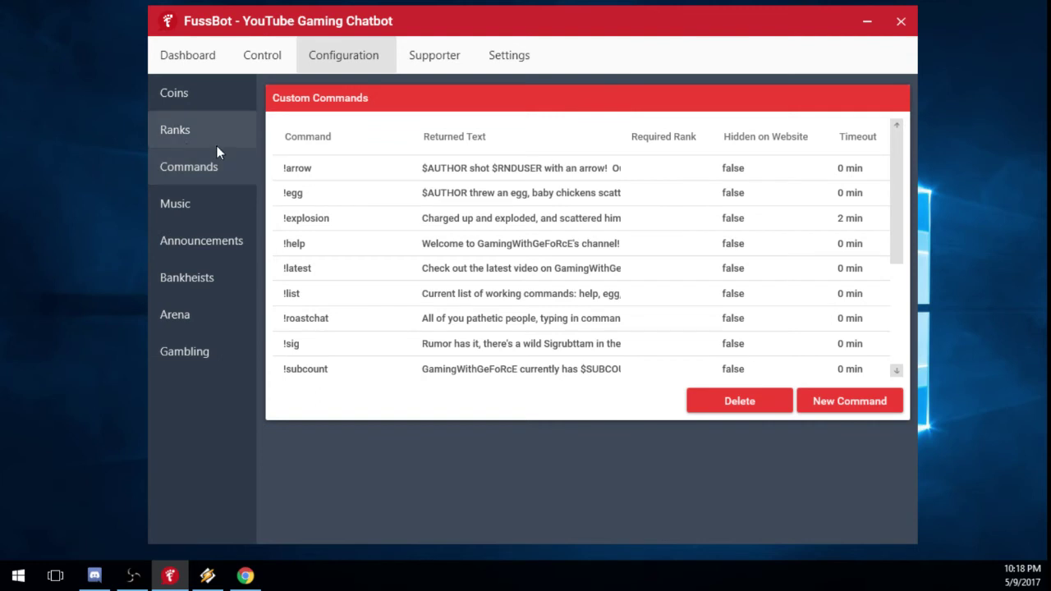
{"action": "left_click", "coordinate": [182, 169]}
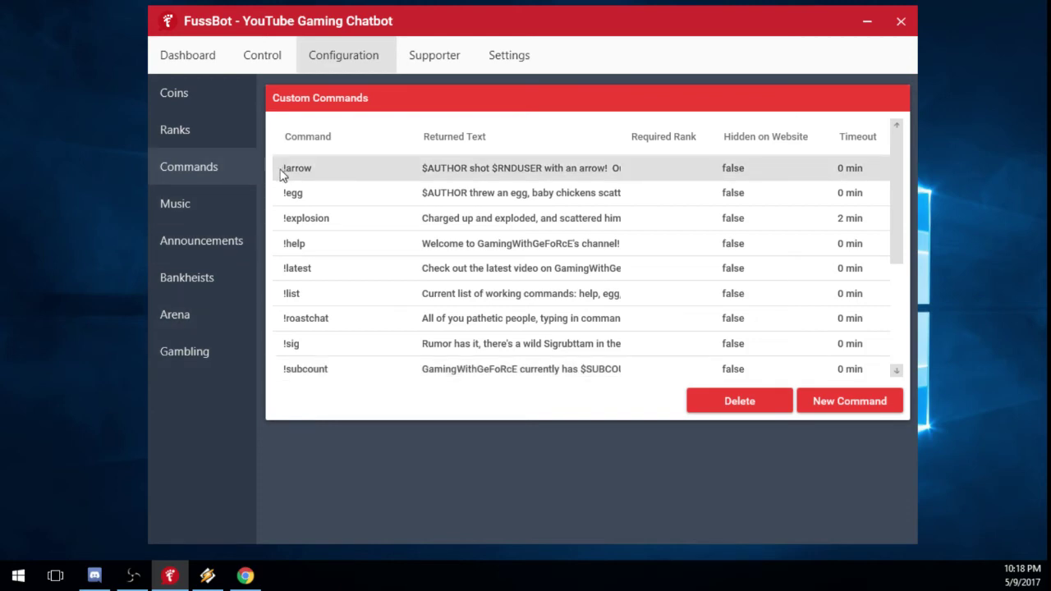
Search Chrome for 'fussbot variables', read the fussbot Docs variables page, then close Chrome.
{"action": "left_click", "coordinate": [245, 576]}
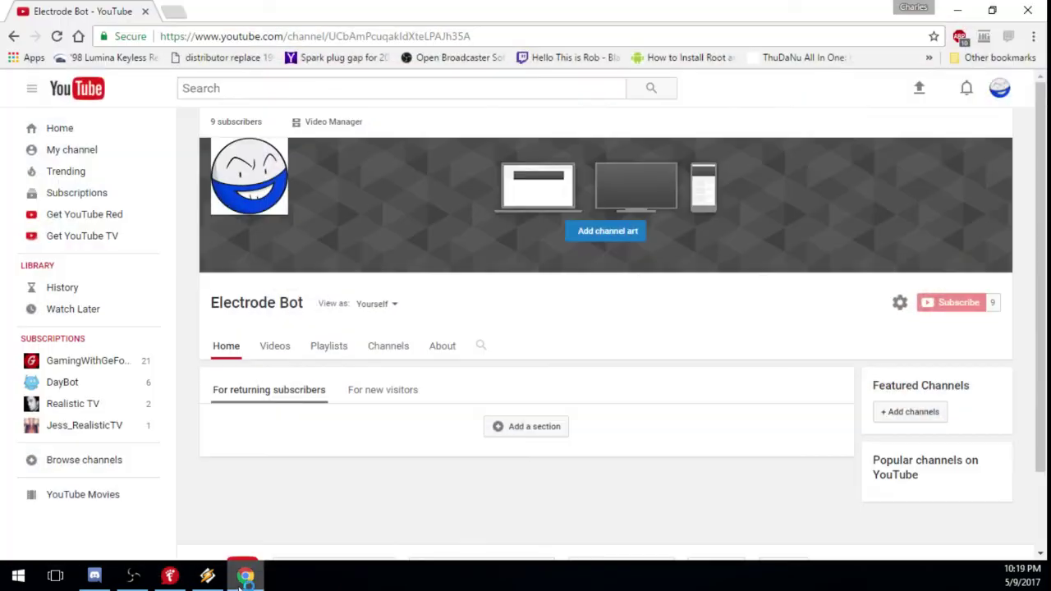
{"action": "left_click", "coordinate": [211, 37]}
{"action": "type", "text": "fussbot"}
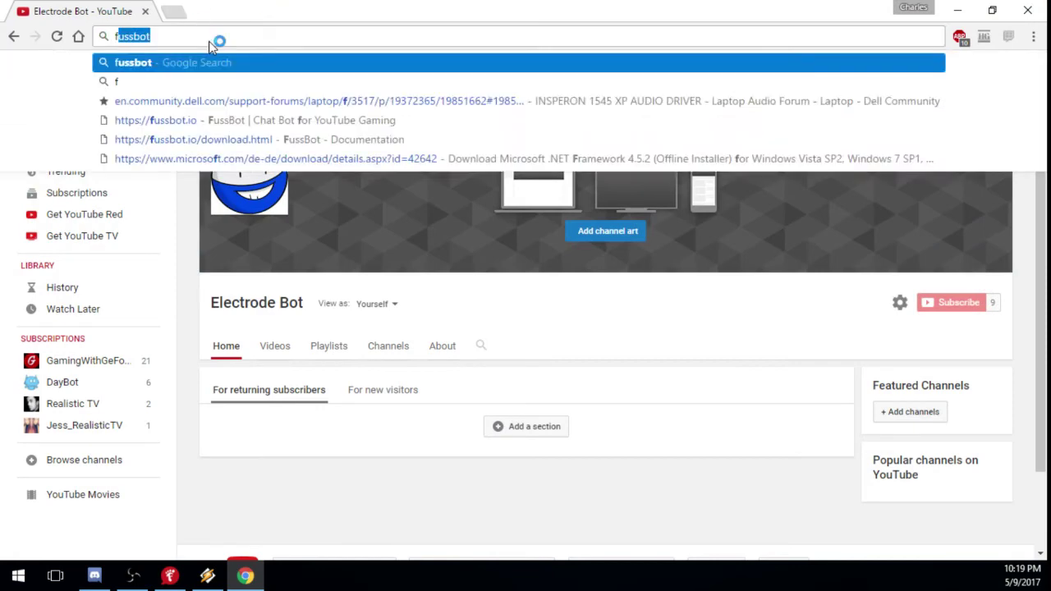
{"action": "type", "text": " var"}
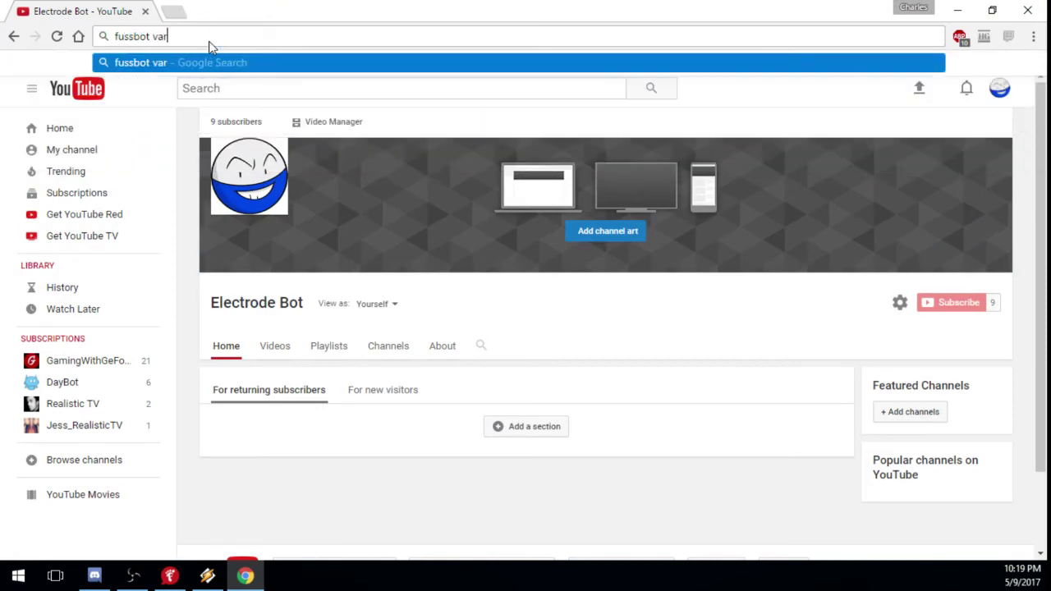
{"action": "type", "text": "iables"}
{"action": "key", "text": "Return"}
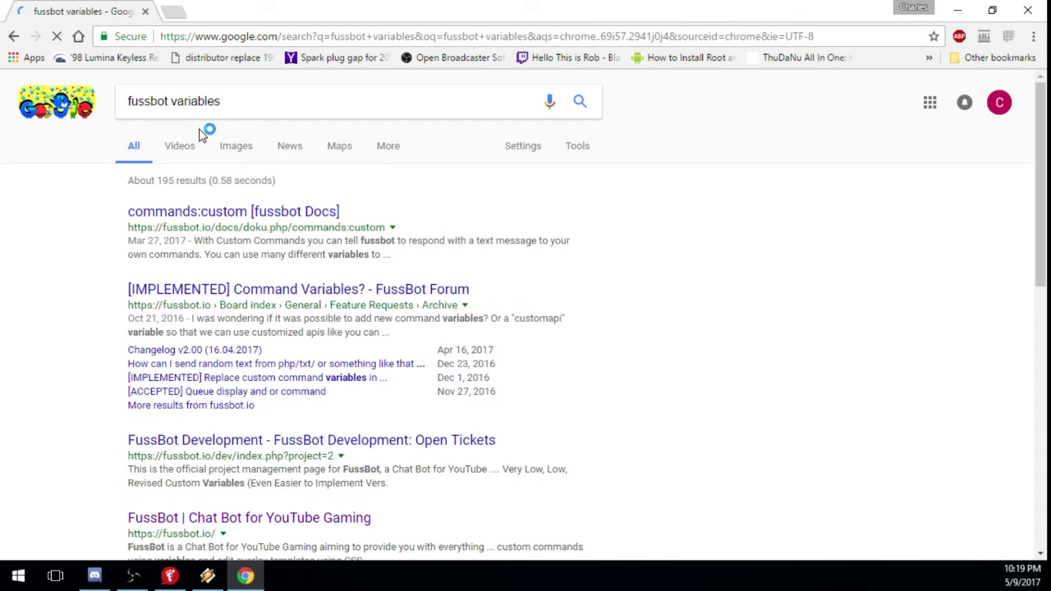
{"action": "left_click", "coordinate": [228, 213]}
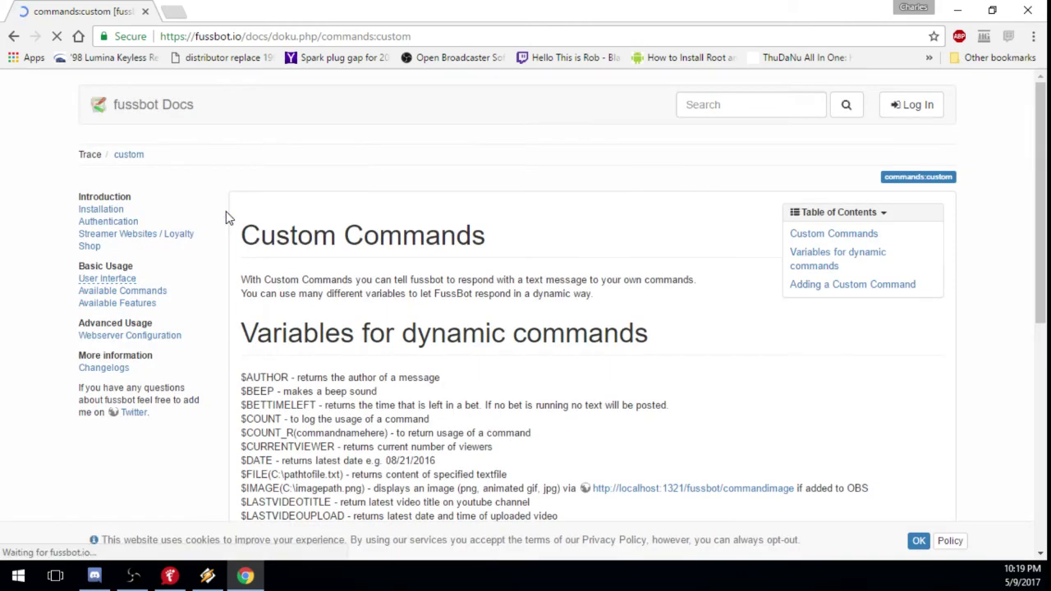
{"action": "scroll", "coordinate": [392, 398], "scroll_direction": "down", "scroll_amount": 1}
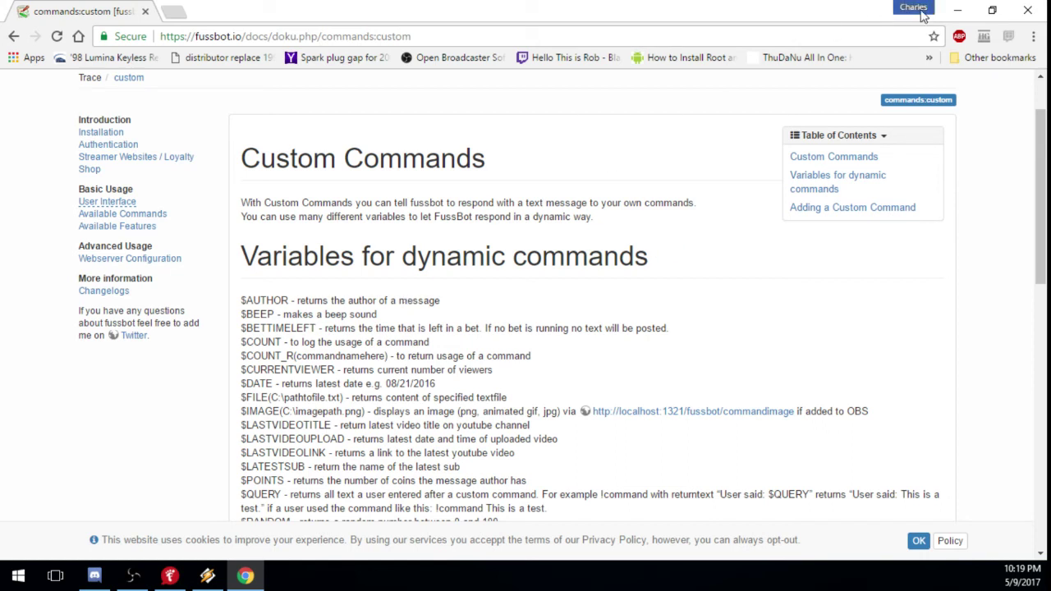
{"action": "left_click", "coordinate": [1031, 8]}
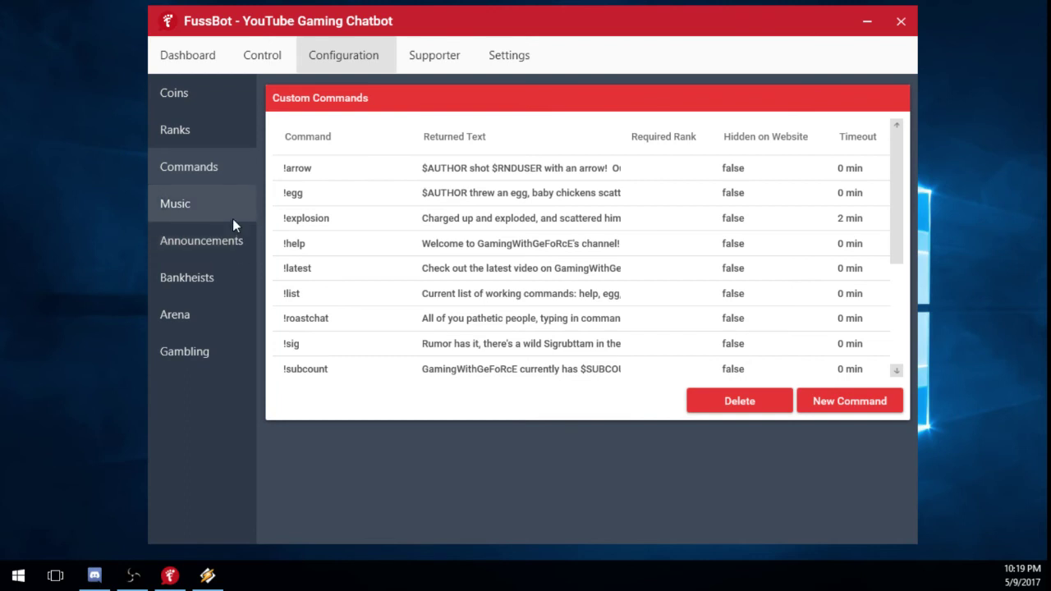
View the Spotify Music settings, then the six enabled Announcements.
{"action": "left_click", "coordinate": [191, 213]}
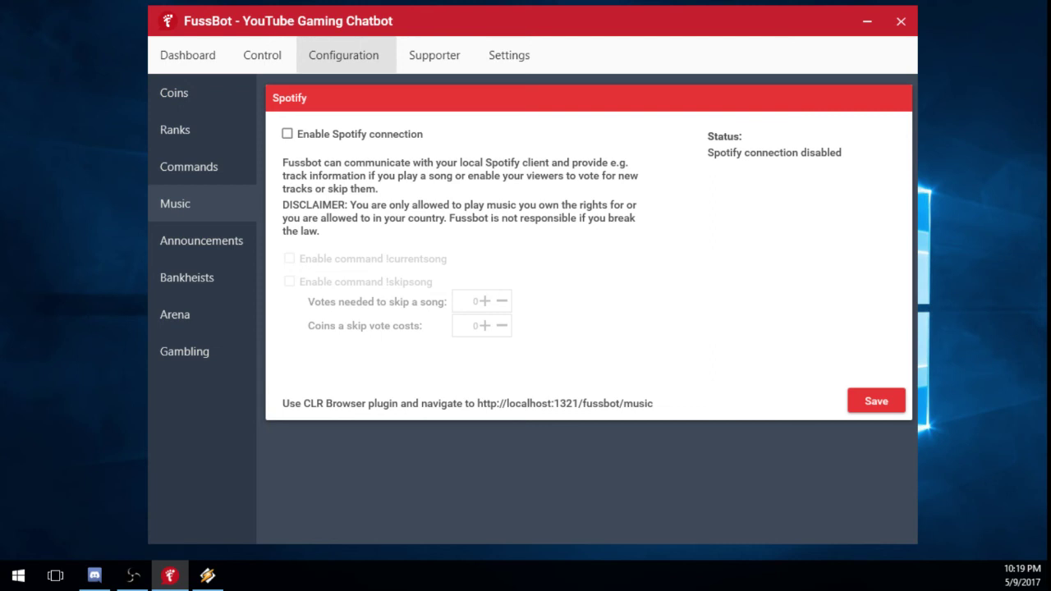
{"action": "left_click", "coordinate": [201, 246]}
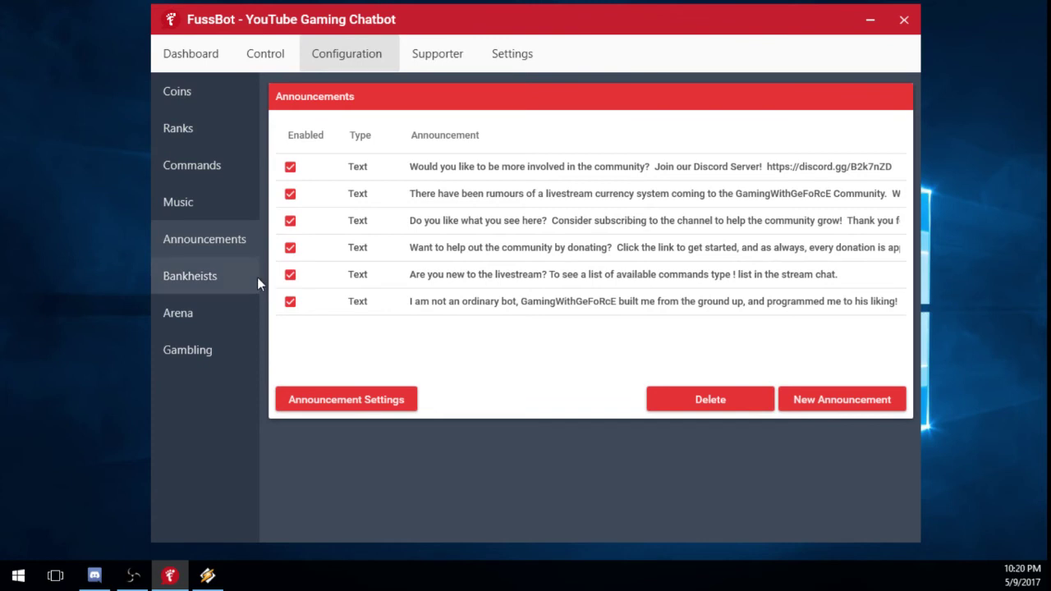
{"action": "left_click", "coordinate": [332, 411]}
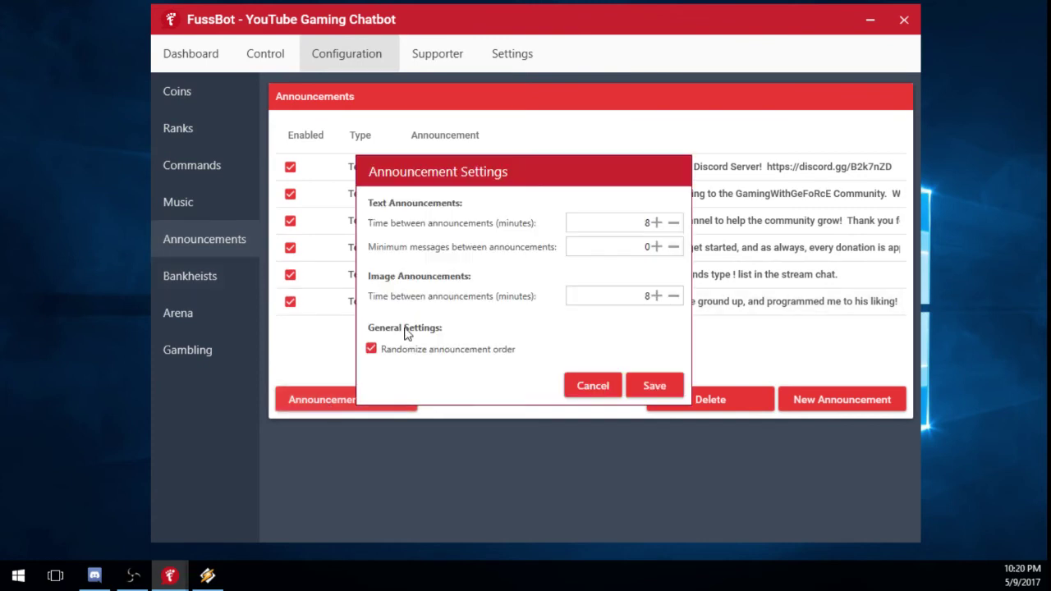
{"action": "left_click_drag", "start_coordinate": [521, 180], "coordinate": [481, 131]}
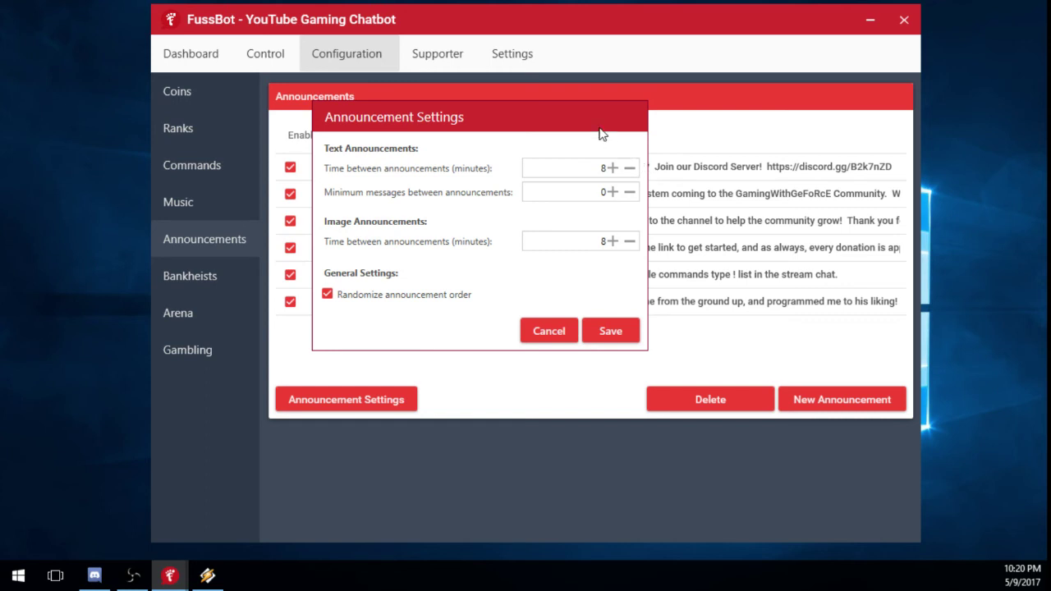
{"action": "mouse_move", "coordinate": [600, 128]}
{"action": "left_mouse_down"}
{"action": "mouse_move", "coordinate": [569, 123]}
{"action": "mouse_move", "coordinate": [595, 111]}
{"action": "left_mouse_up"}
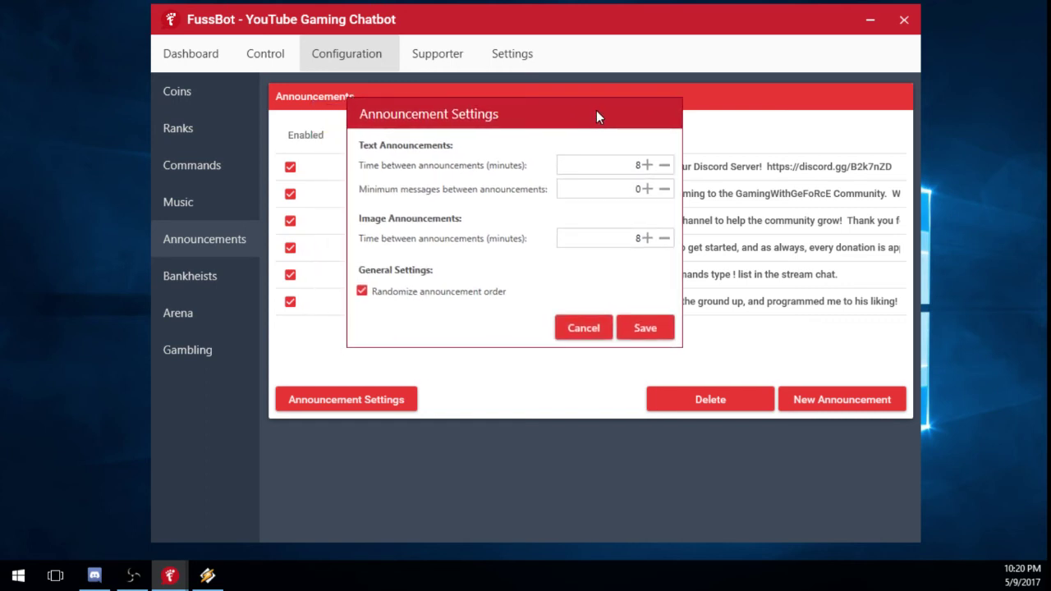
{"action": "left_click", "coordinate": [566, 327]}
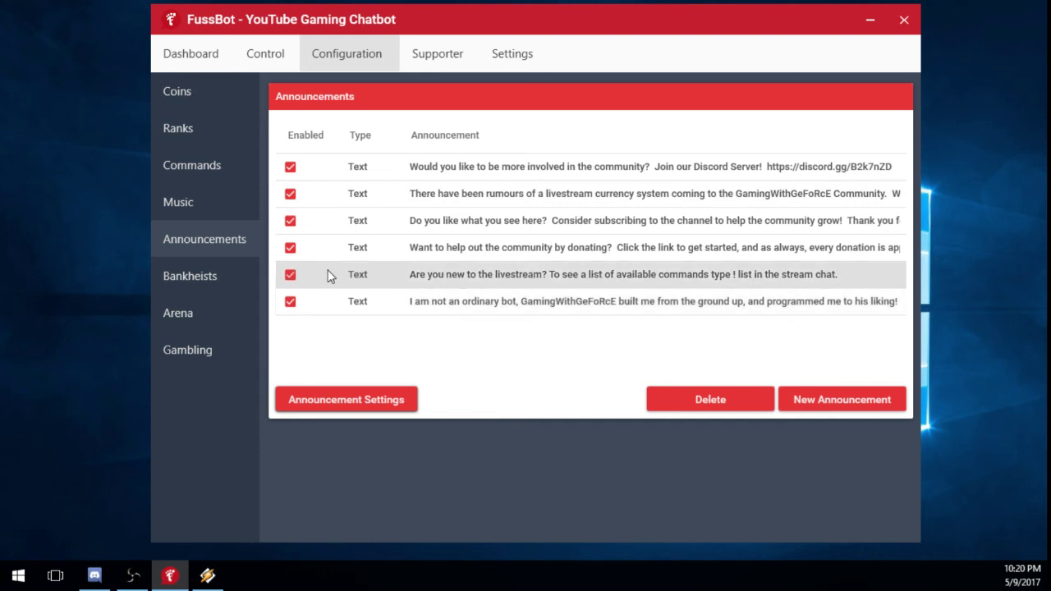
View the Bankheists settings, then the Gambling settings with Flipcoin and Bitcoin Trading disabled.
{"action": "left_click", "coordinate": [201, 283]}
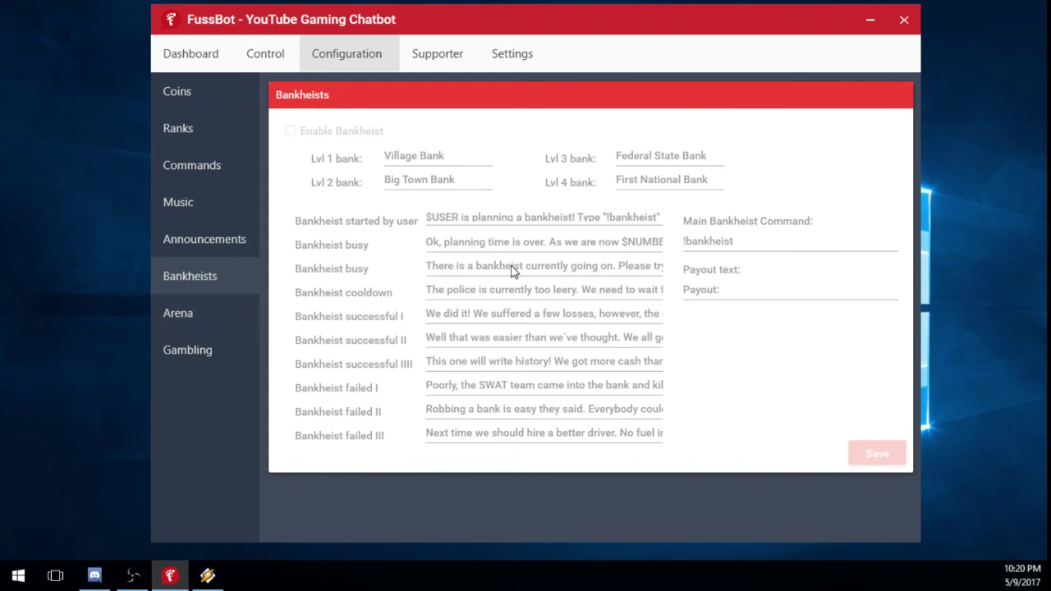
{"action": "left_click", "coordinate": [198, 343]}
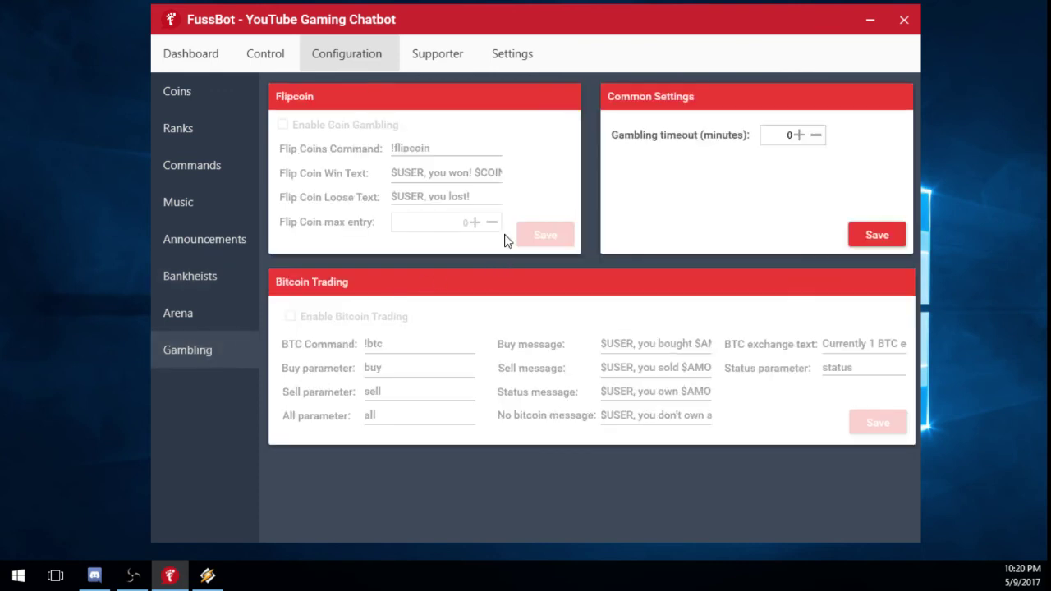
{"action": "mouse_move", "coordinate": [414, 9]}
{"action": "left_mouse_down"}
{"action": "mouse_move", "coordinate": [390, 16]}
{"action": "mouse_move", "coordinate": [415, 12]}
{"action": "mouse_move", "coordinate": [414, 27]}
{"action": "mouse_move", "coordinate": [416, 15]}
{"action": "left_mouse_up"}
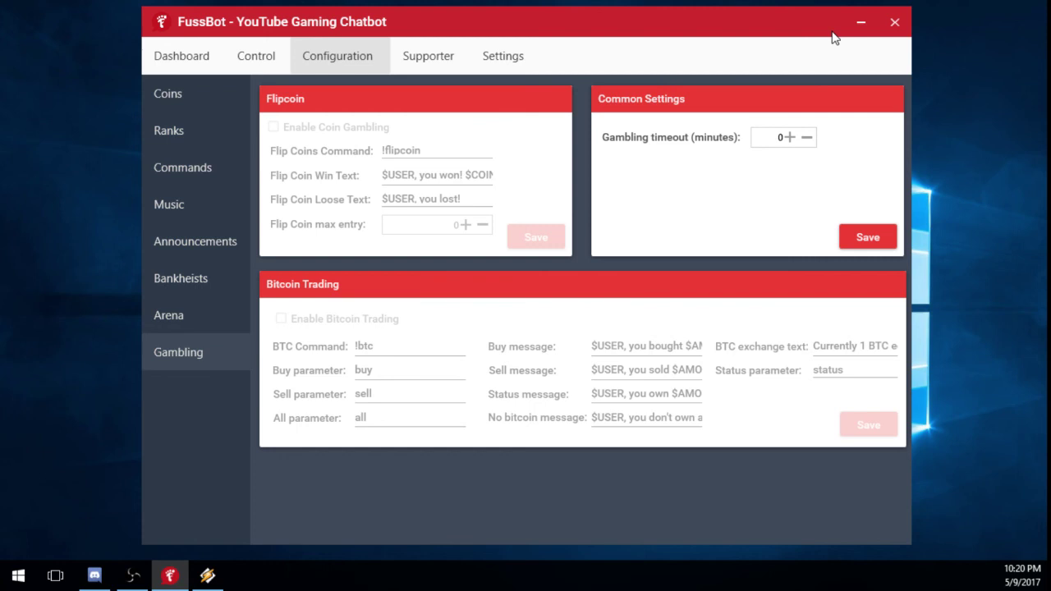
Close the FussBot window.
{"action": "left_click", "coordinate": [894, 24]}
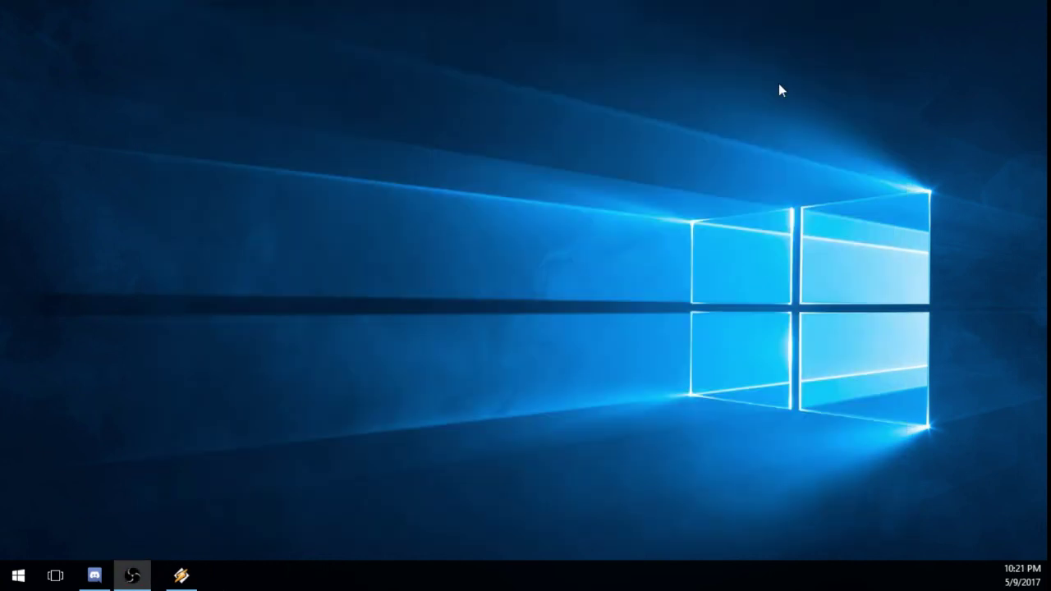